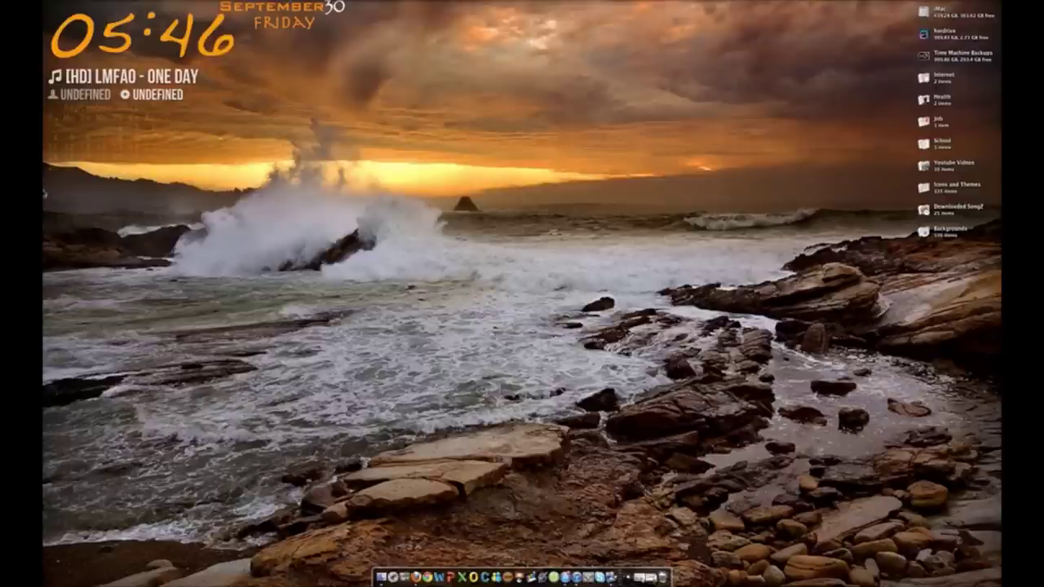
- View the GeekTool page in the App Store in an enlarged window, and close the store
drag(47, 231, 406, 31)
click(644, 577)
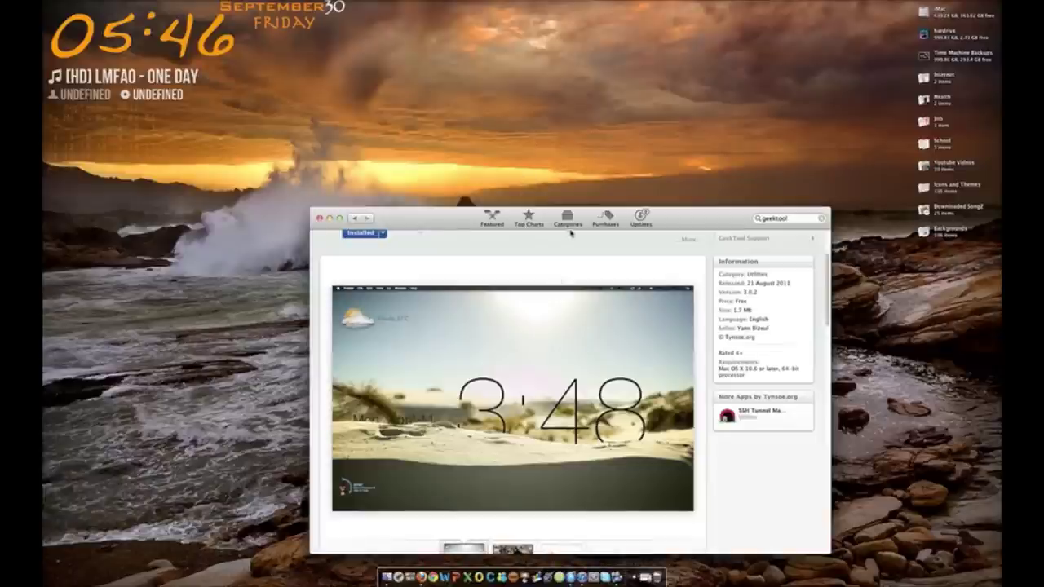
drag(667, 226, 557, 20)
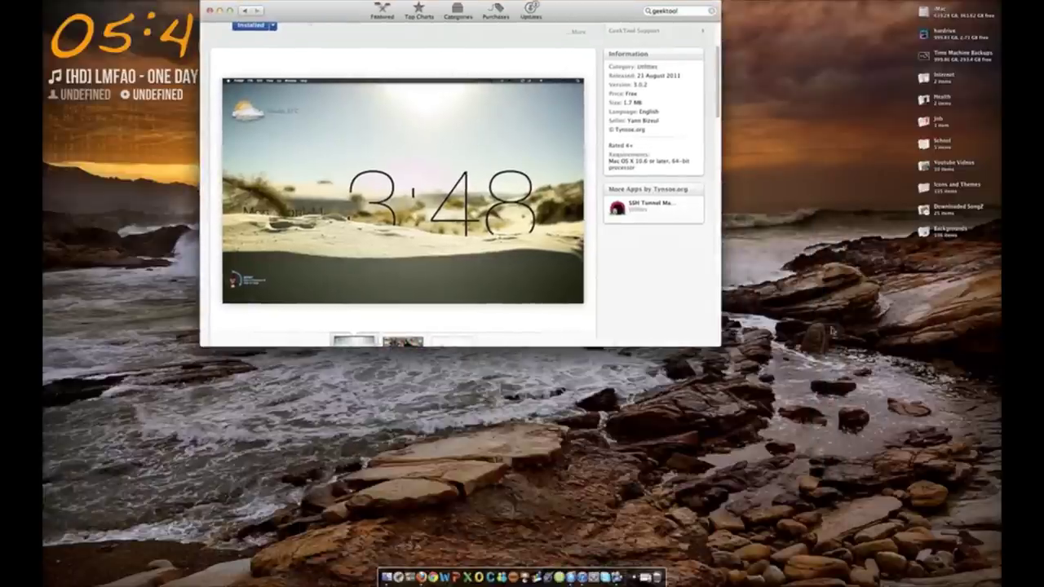
drag(717, 349, 830, 548)
scroll(618, 280, up, 3)
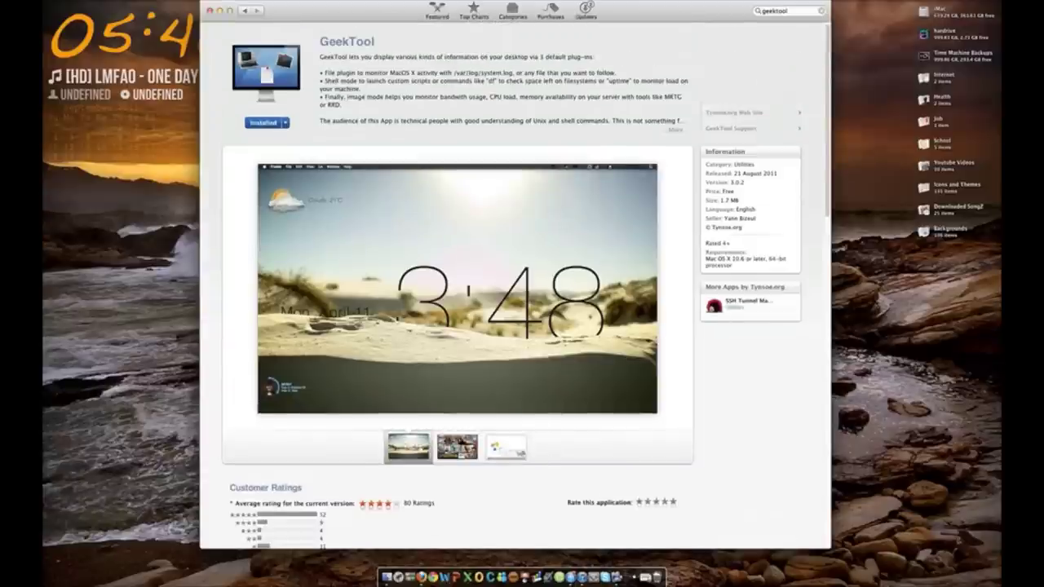
click(795, 9)
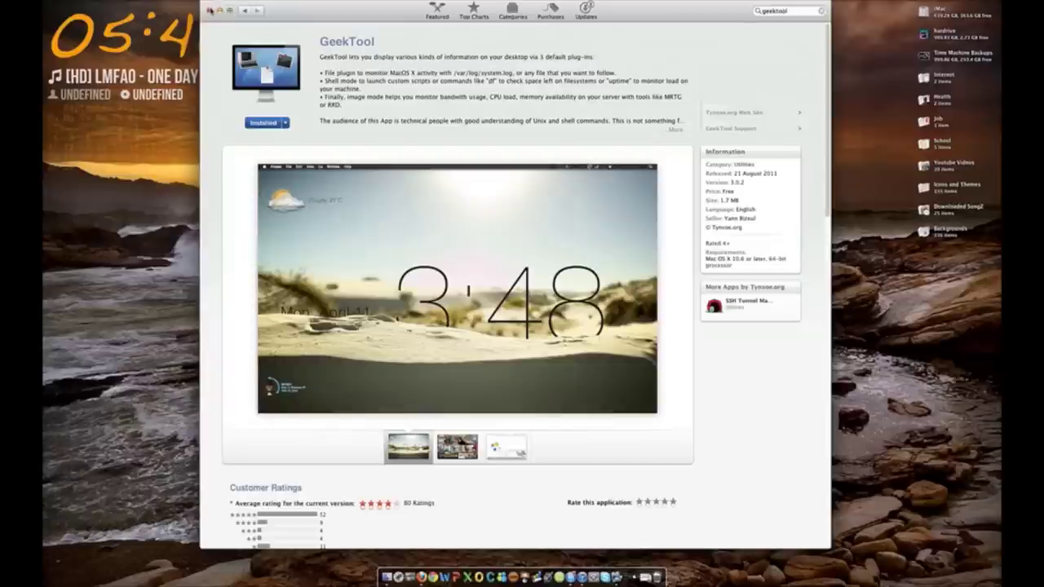
click(210, 10)
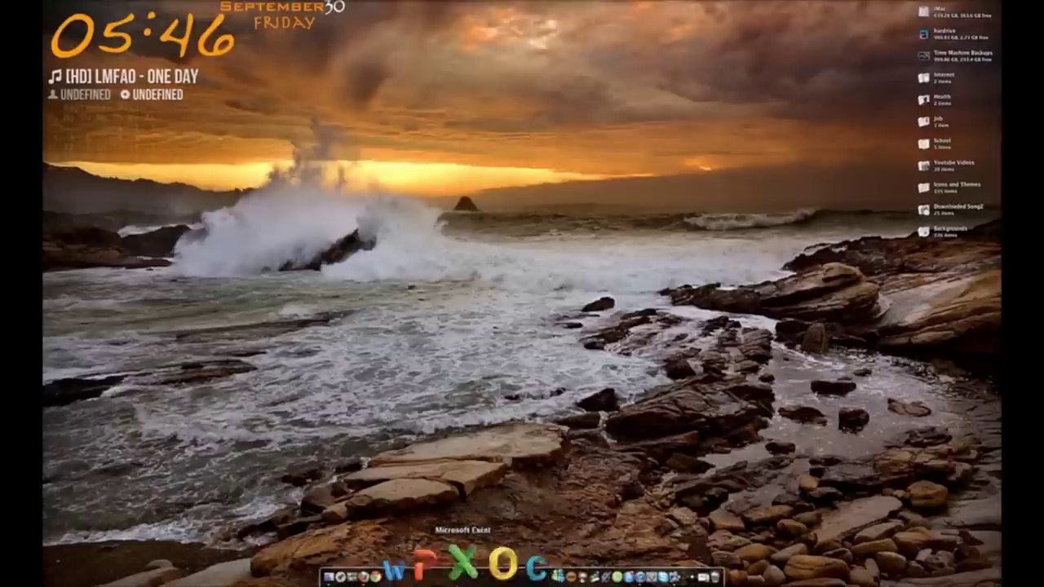
- Launch GeekTool and add a Shell geeklet to the middle of the desktop
click(388, 563)
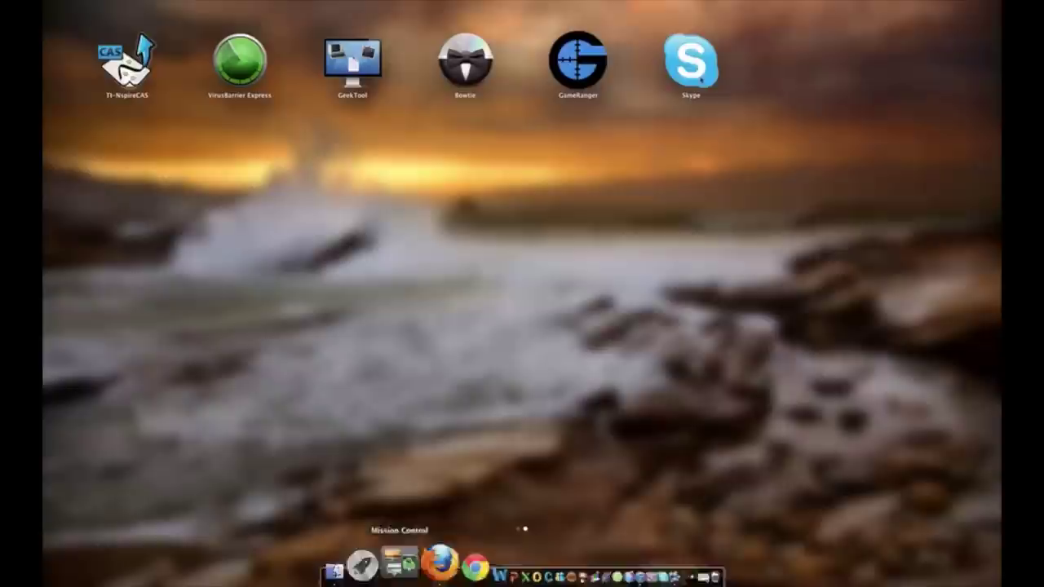
click(352, 64)
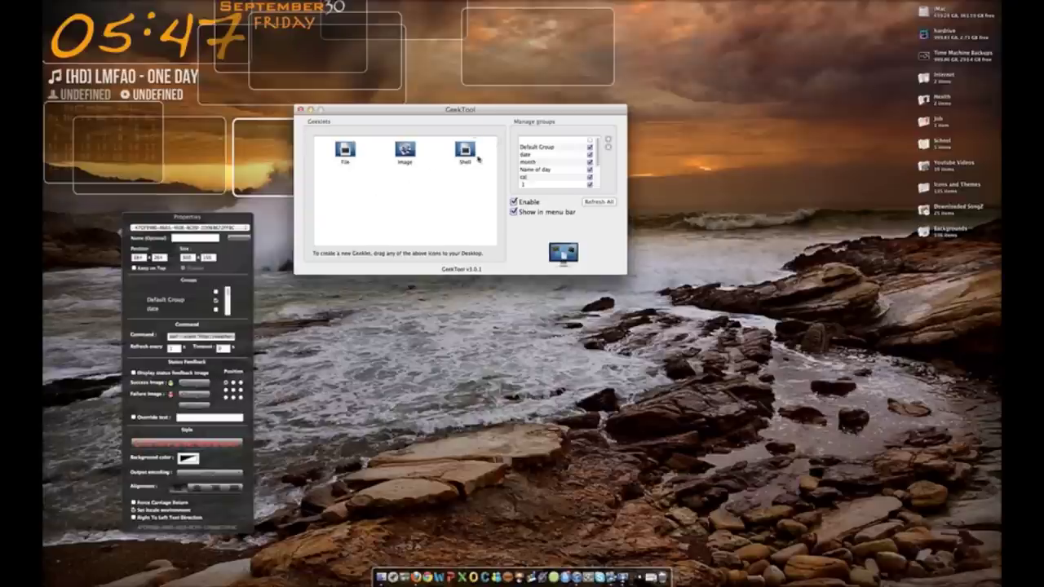
drag(470, 157, 437, 352)
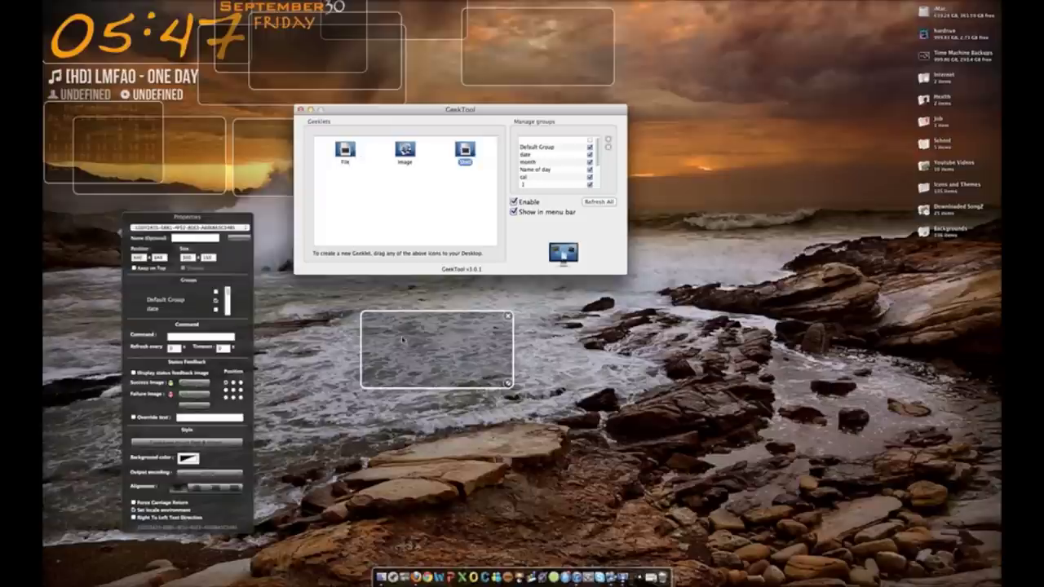
- Give the new geeklet the command date +%A, copied from the existing weekday geeklet, and a refresh interval of 60 seconds
click(312, 41)
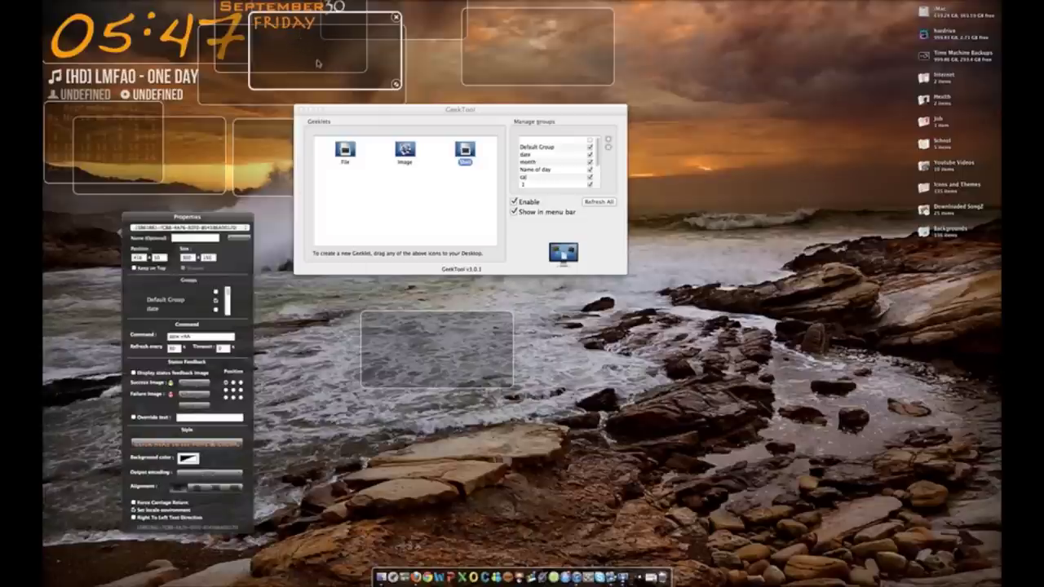
triple_click(172, 334)
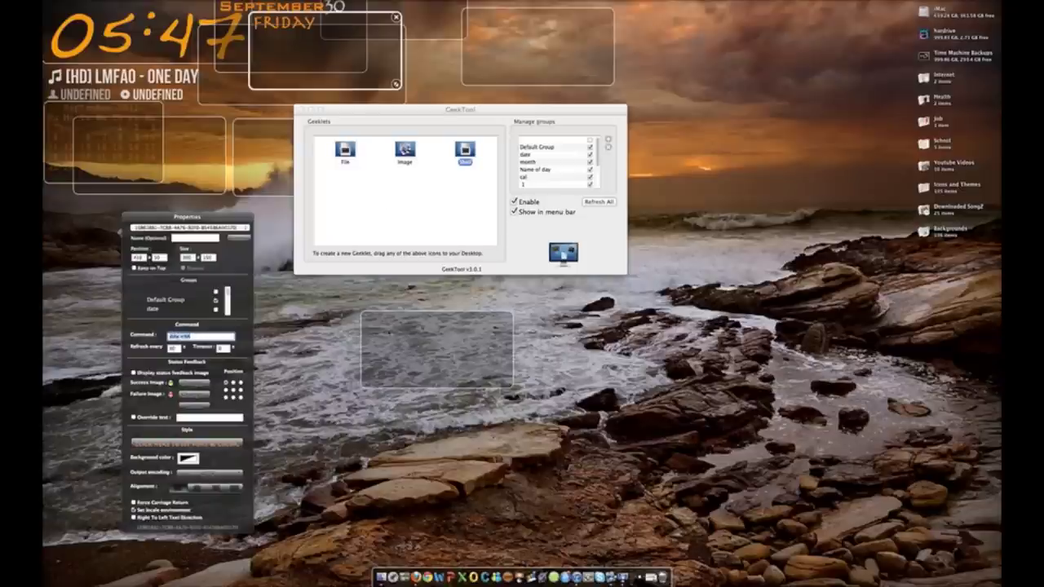
click(388, 331)
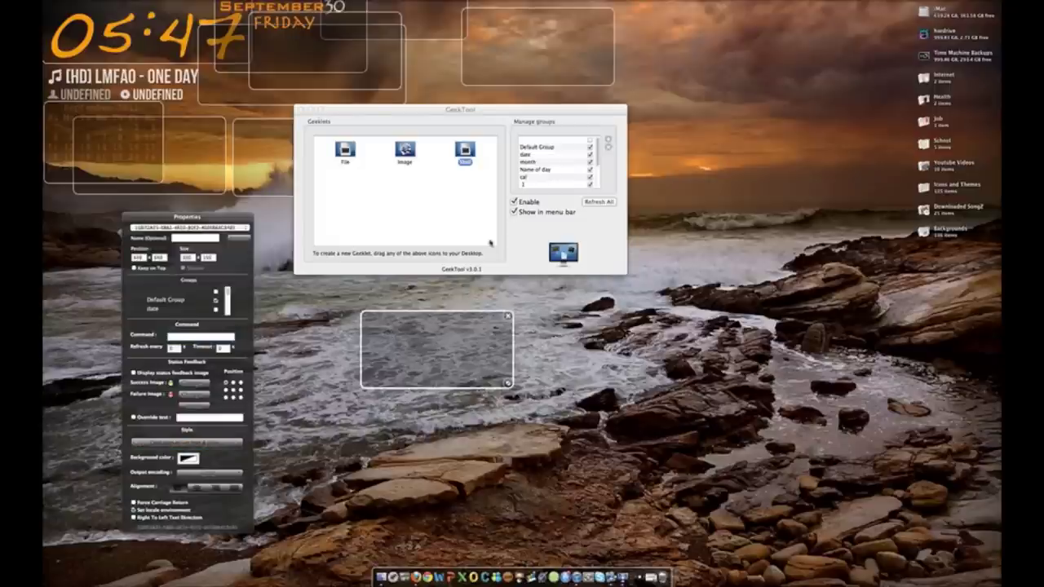
click(187, 337)
text(date +%I)
drag(173, 348, 103, 344)
mouse_move(434, 338)
mouse_down()
mouse_move(430, 324)
mouse_move(446, 313)
mouse_move(443, 328)
mouse_up()
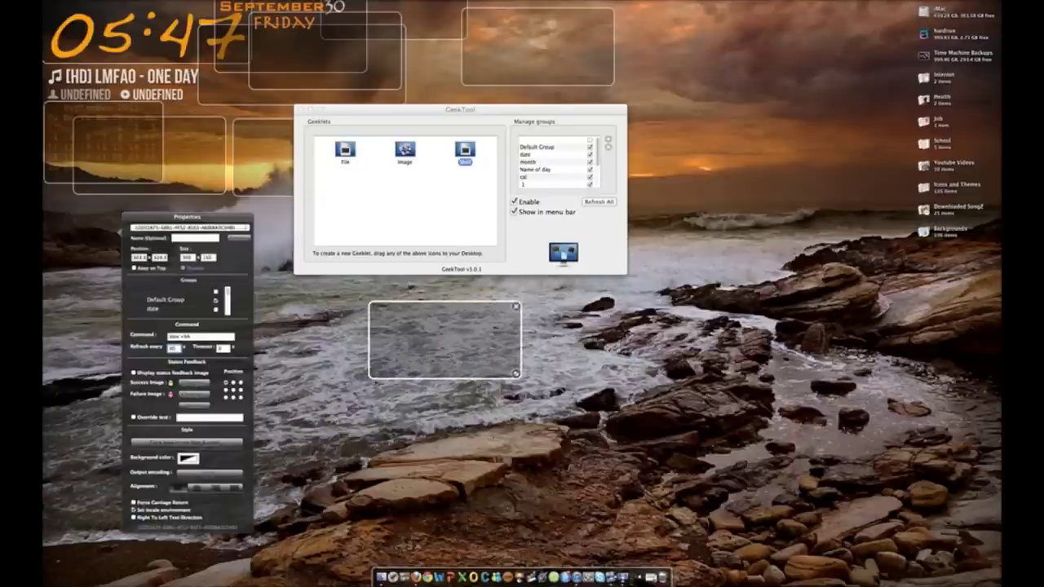
- Set the new weekday geeklet's font size to 64
click(212, 445)
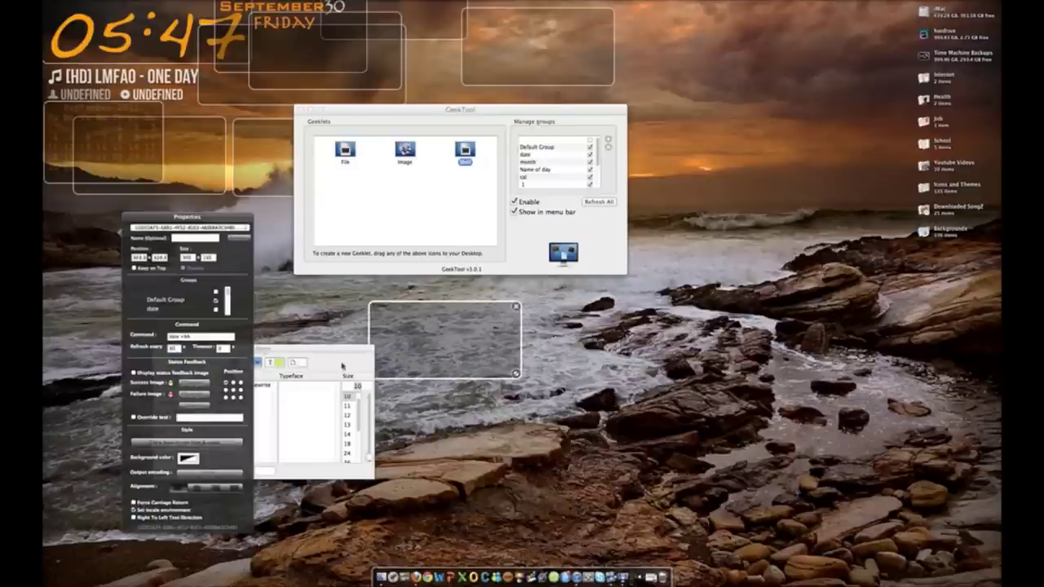
drag(354, 351, 325, 114)
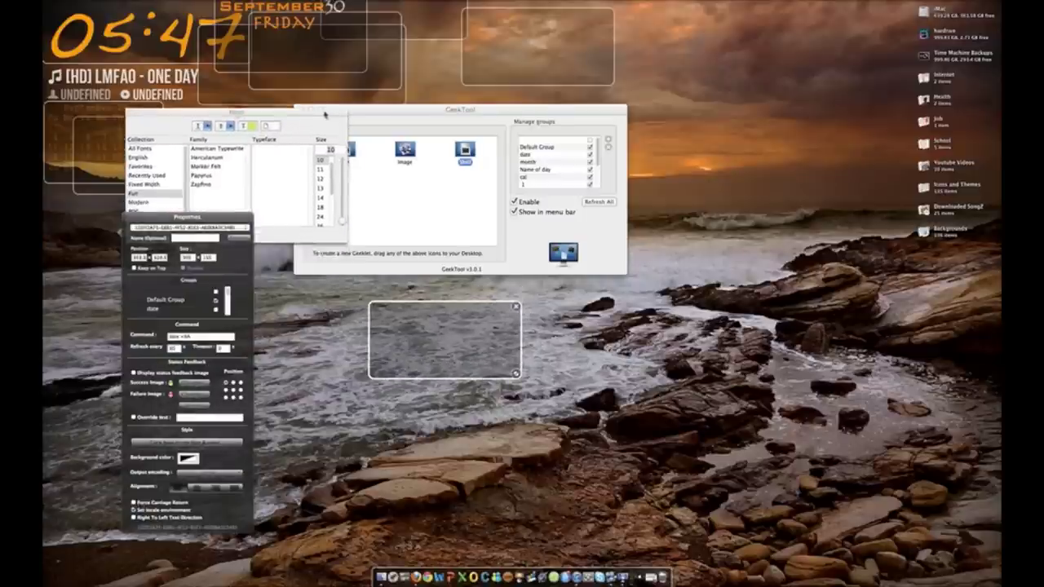
scroll(328, 203, down, 3)
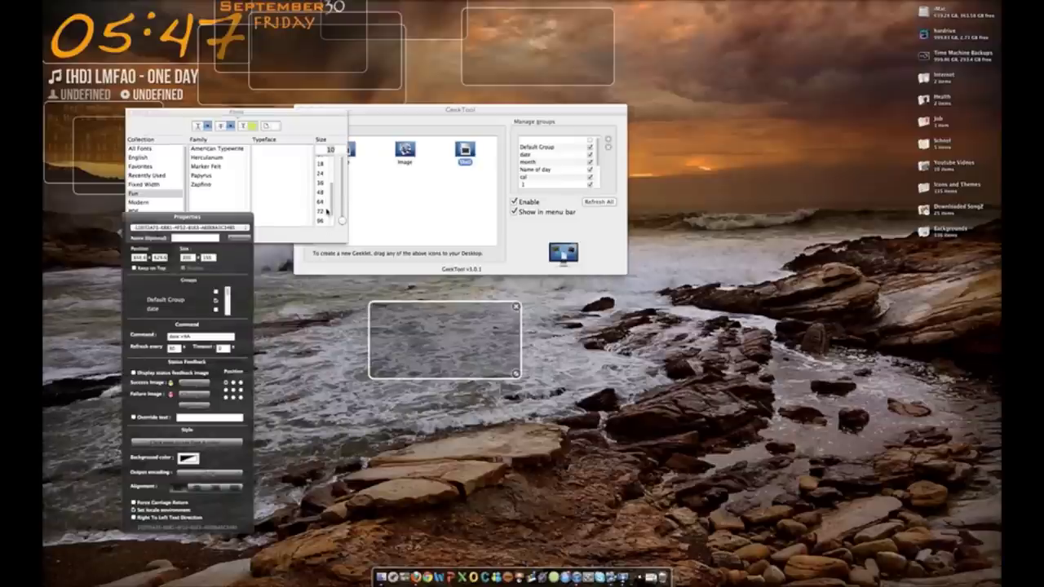
click(326, 210)
scroll(325, 212, down, 2)
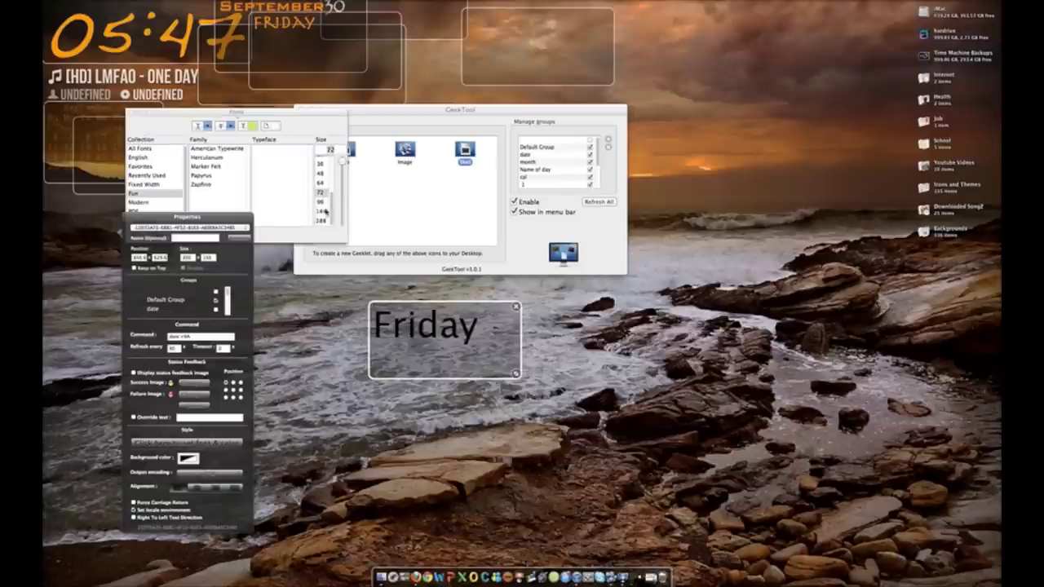
click(326, 212)
click(320, 193)
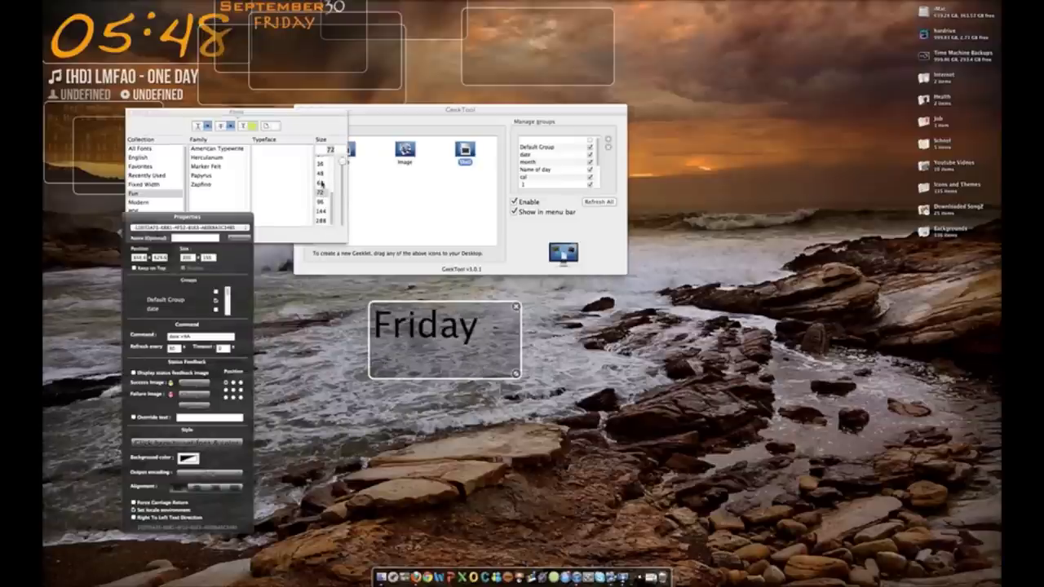
click(322, 184)
- Try fonts from the Fun collection on the new weekday geeklet and settle on Herculanum
click(204, 158)
click(205, 166)
click(213, 150)
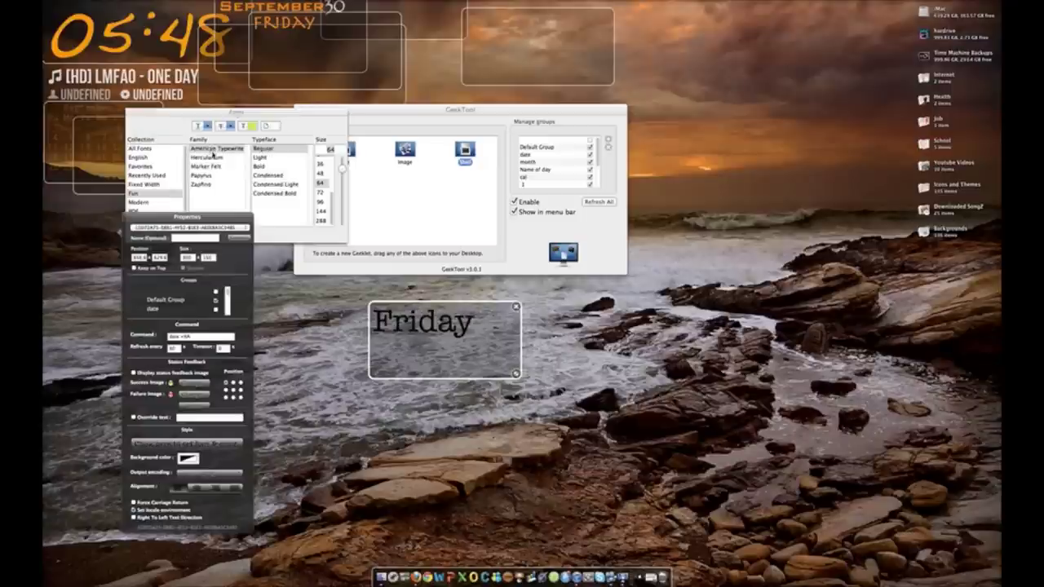
click(212, 157)
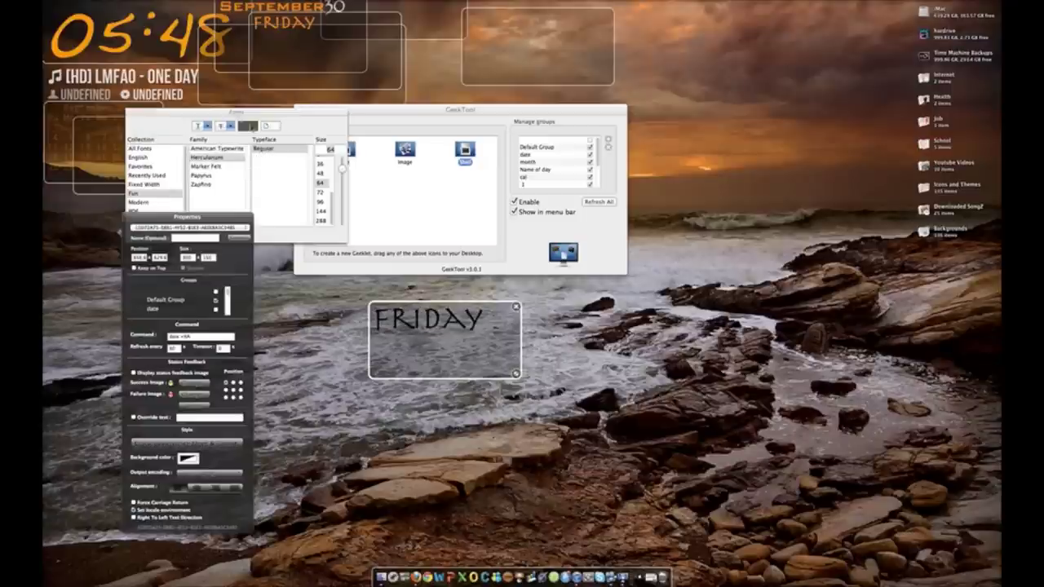
- Colour the new weekday text turquoise using the colour spectrum, and close the colour picker
click(251, 126)
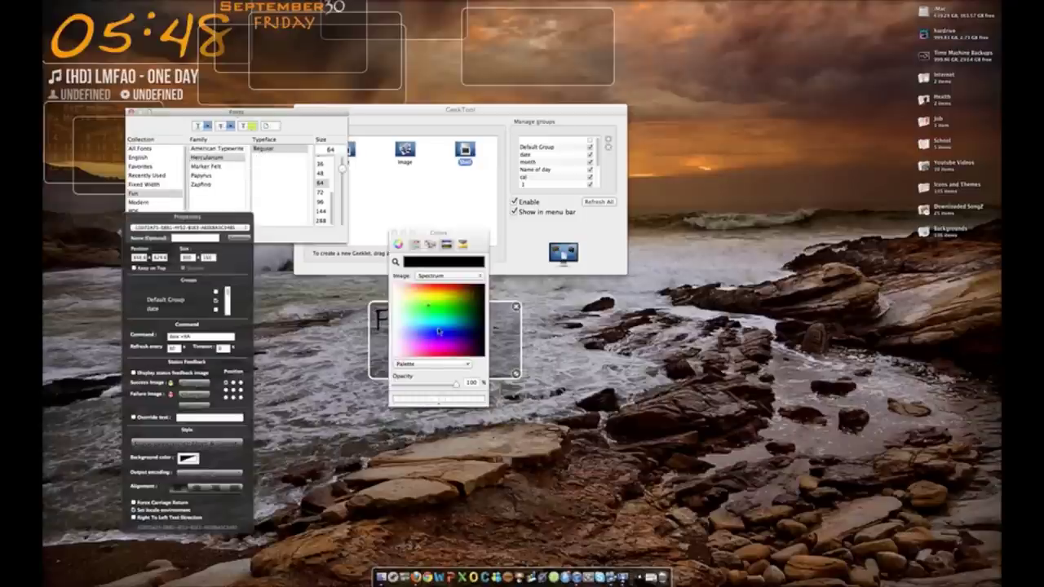
drag(458, 334, 442, 320)
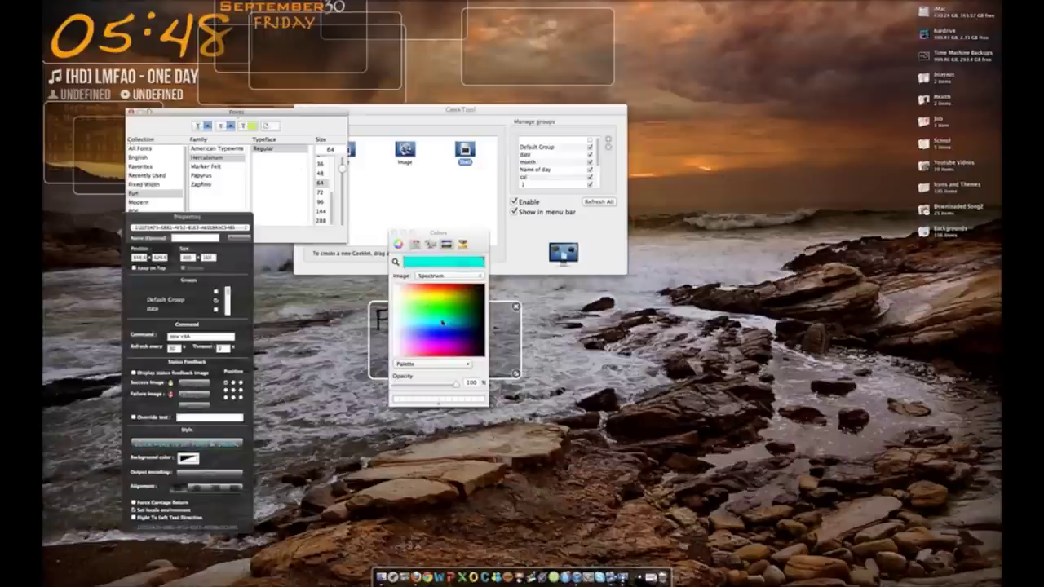
click(394, 234)
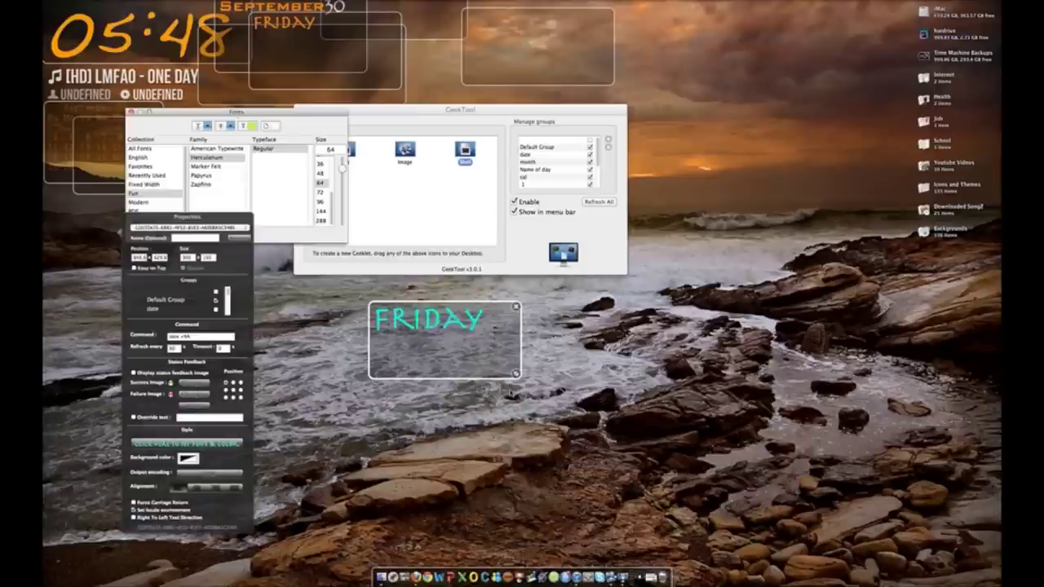
- Move the new weekday geeklet to the desktop's left edge and clear the font and properties windows away from it
drag(442, 354, 135, 328)
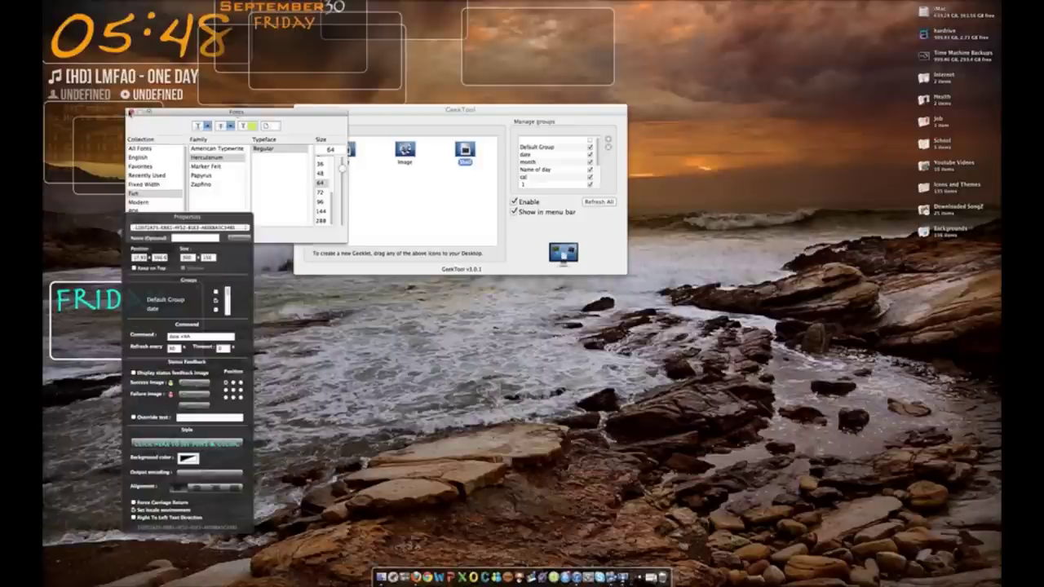
click(128, 112)
drag(186, 230, 537, 229)
- Check the existing clock geeklet and add a second Shell geeklet beside the turquoise weekday
click(403, 181)
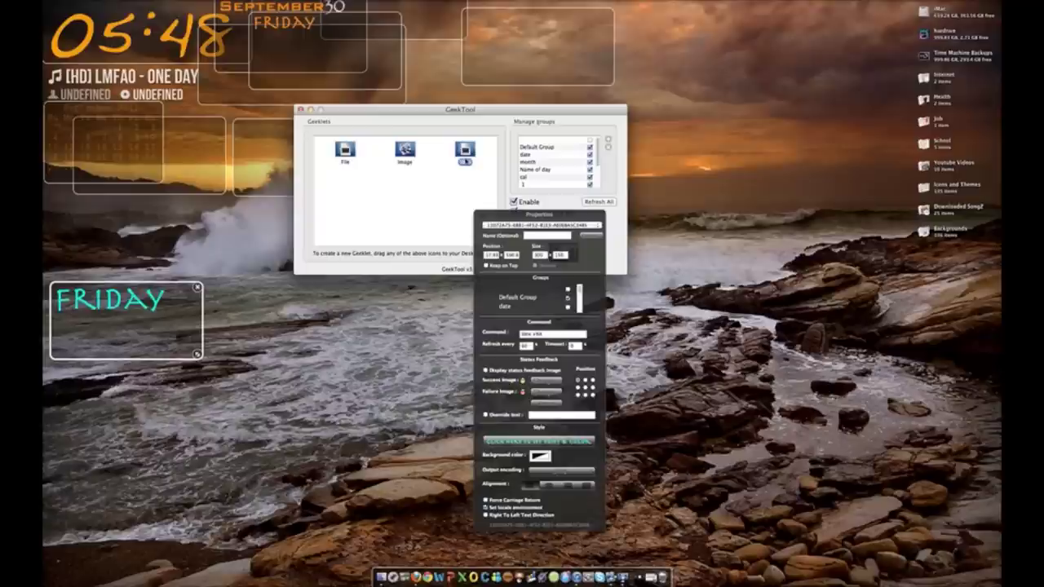
click(397, 171)
click(168, 29)
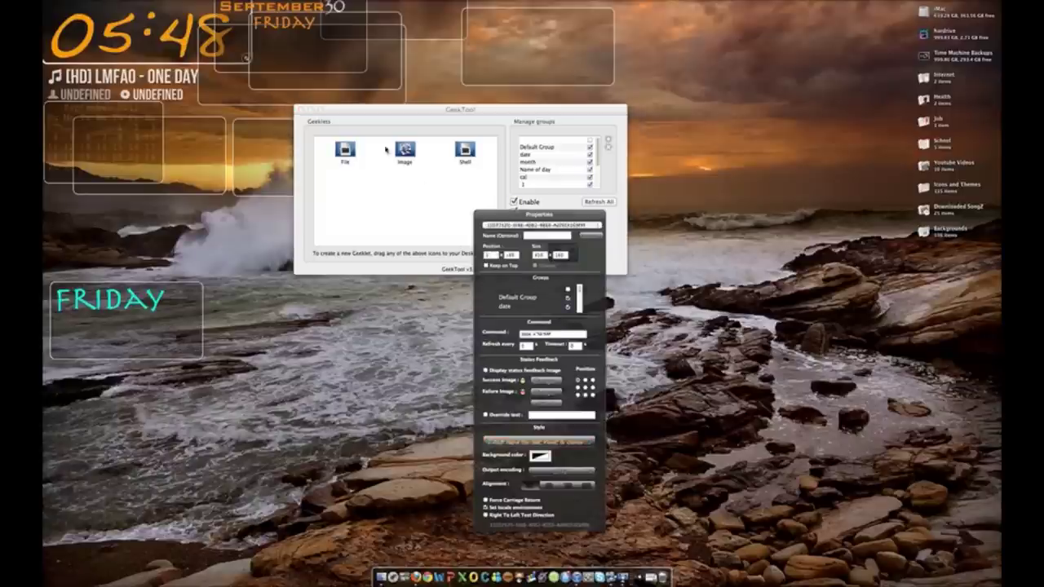
drag(465, 155, 363, 342)
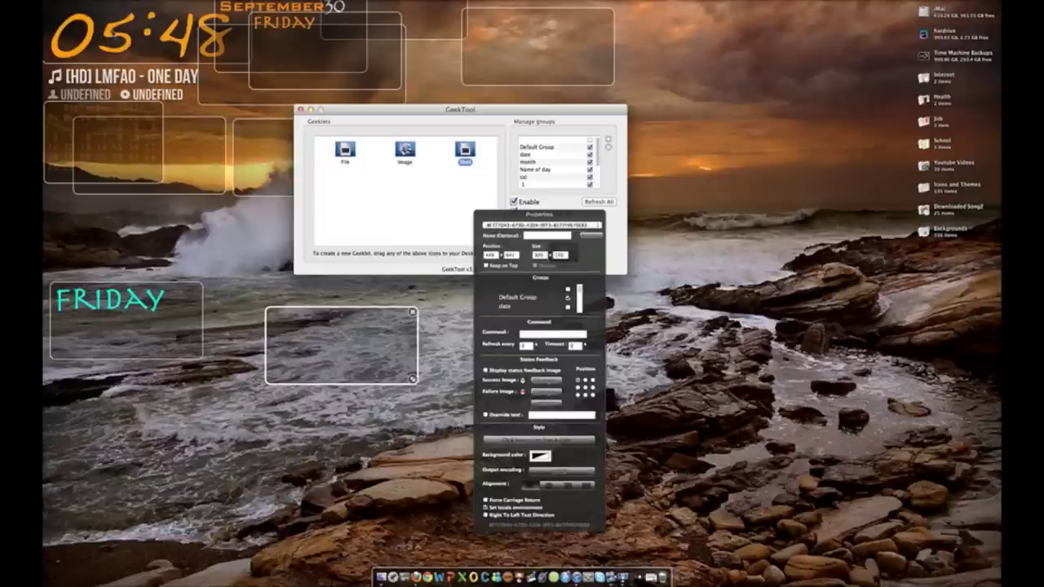
- Give the second geeklet the existing clock's command date +"%I:%M" and a refresh interval of 1 second
click(103, 32)
triple_click(564, 334)
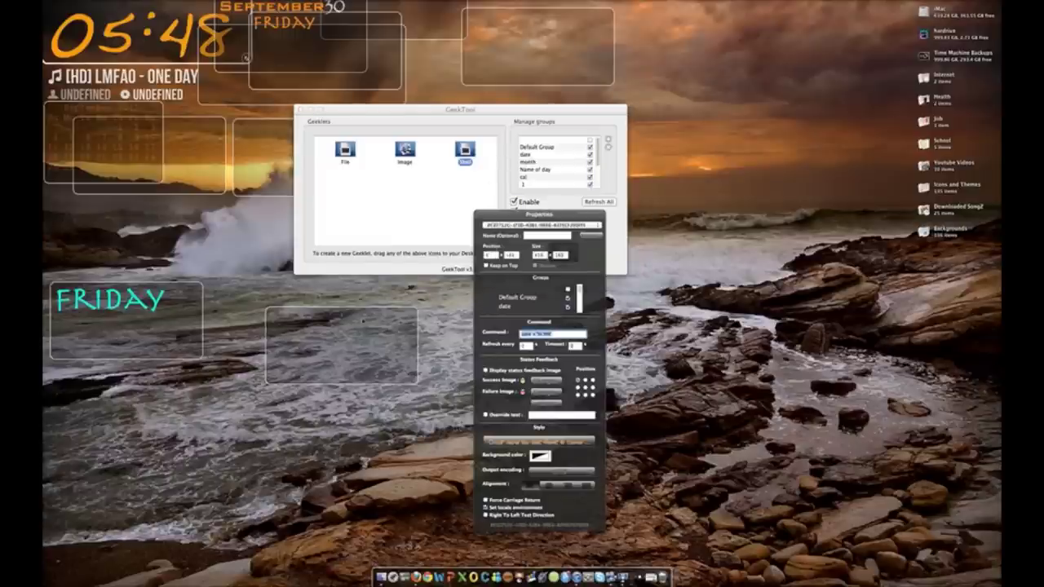
click(363, 321)
click(585, 334)
text(date +"%I:%M")
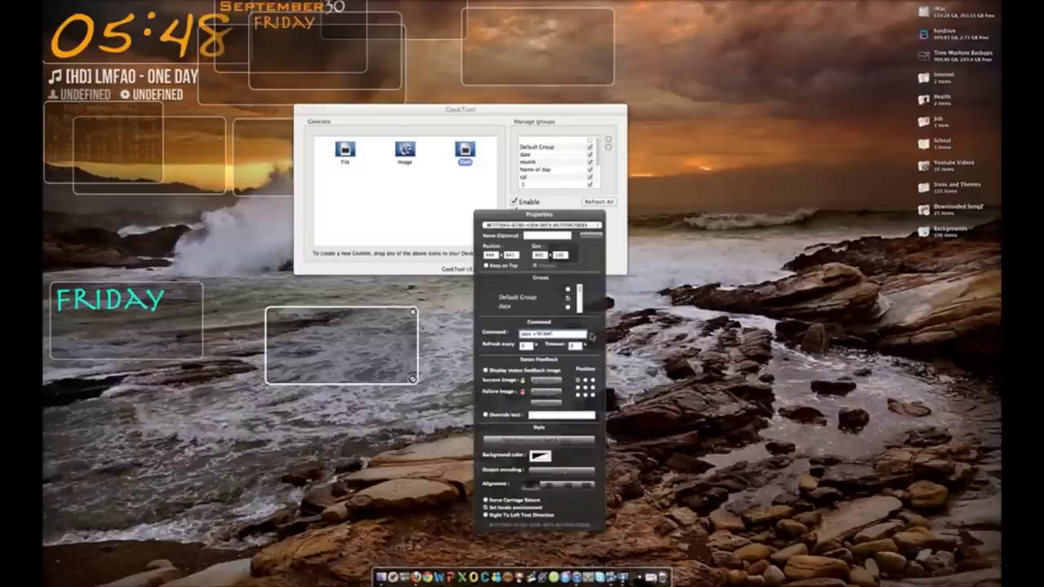
click(529, 346)
text(6)
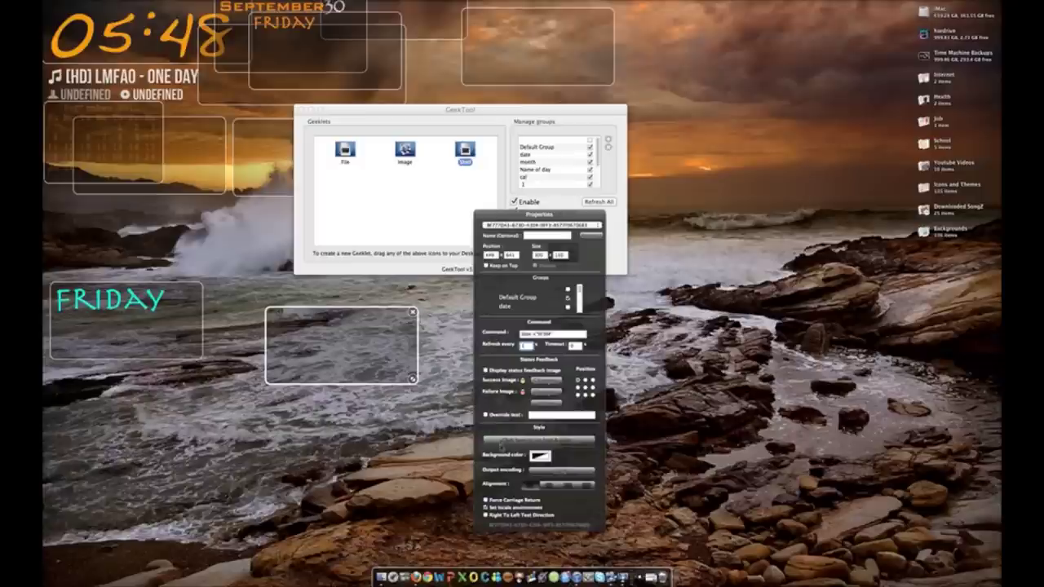
- Set the new clock geeklet's font to American Typewriter Regular at size 96
click(501, 442)
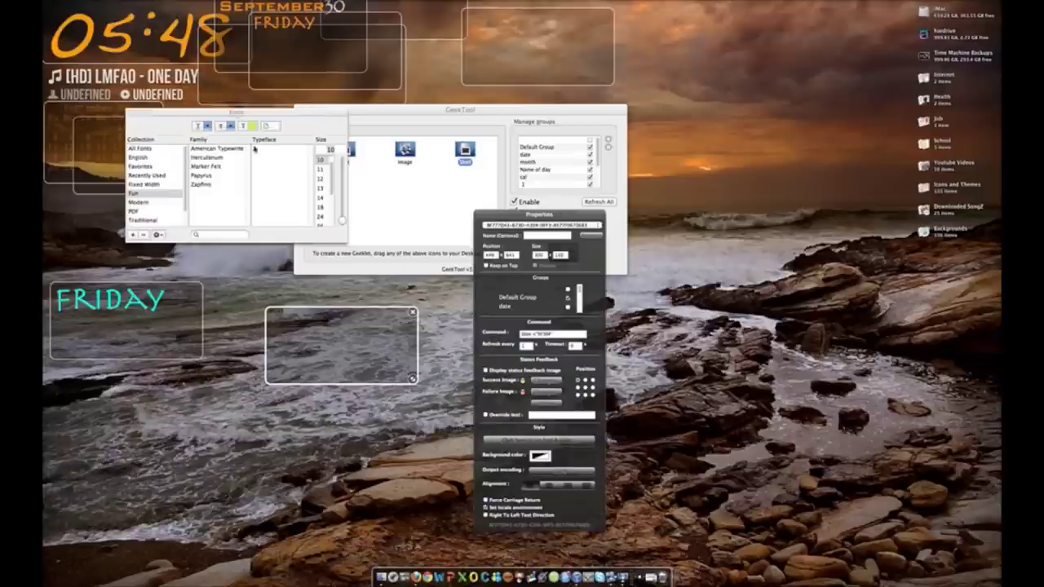
scroll(329, 178, down, 3)
click(321, 201)
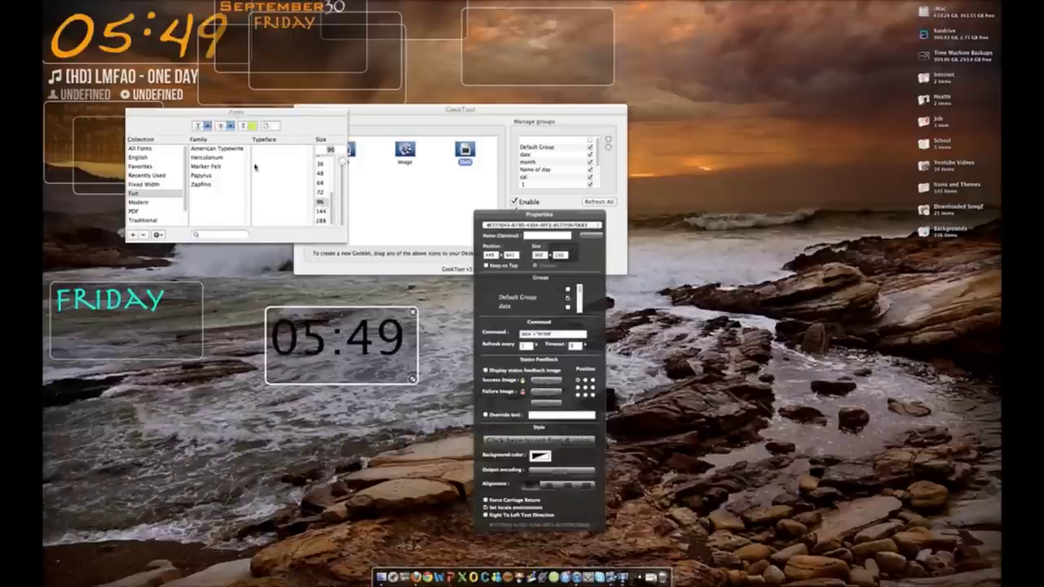
click(205, 166)
click(217, 149)
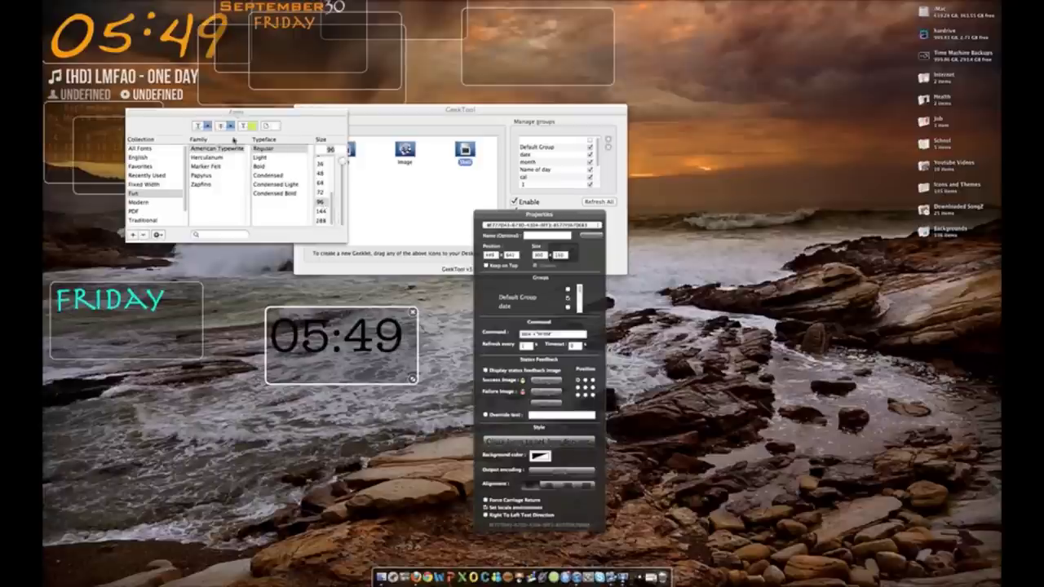
- Colour the new clock text turquoise to match the weekday and place the clock geeklet directly beneath the weekday text
click(249, 126)
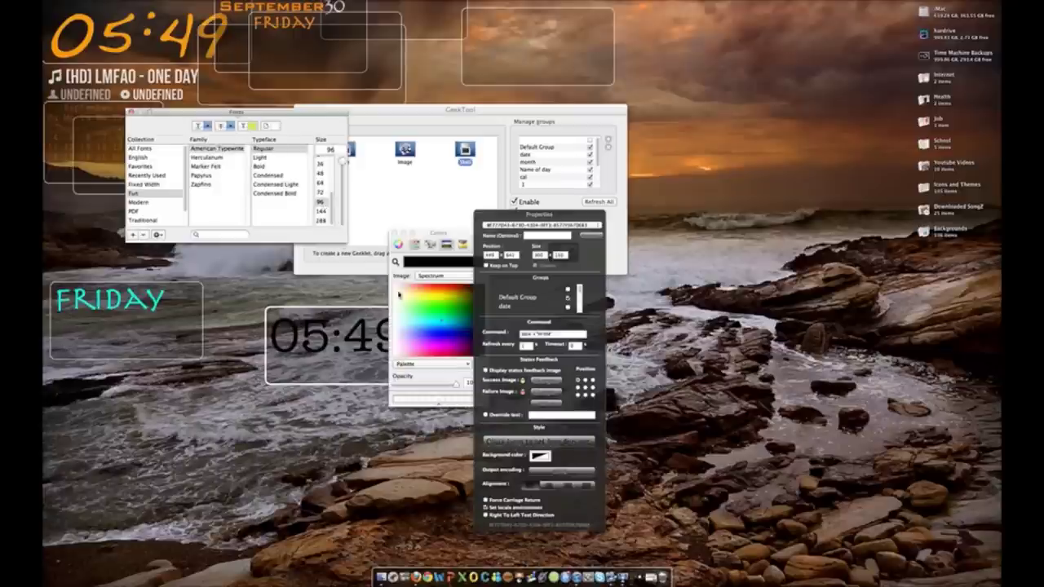
click(441, 320)
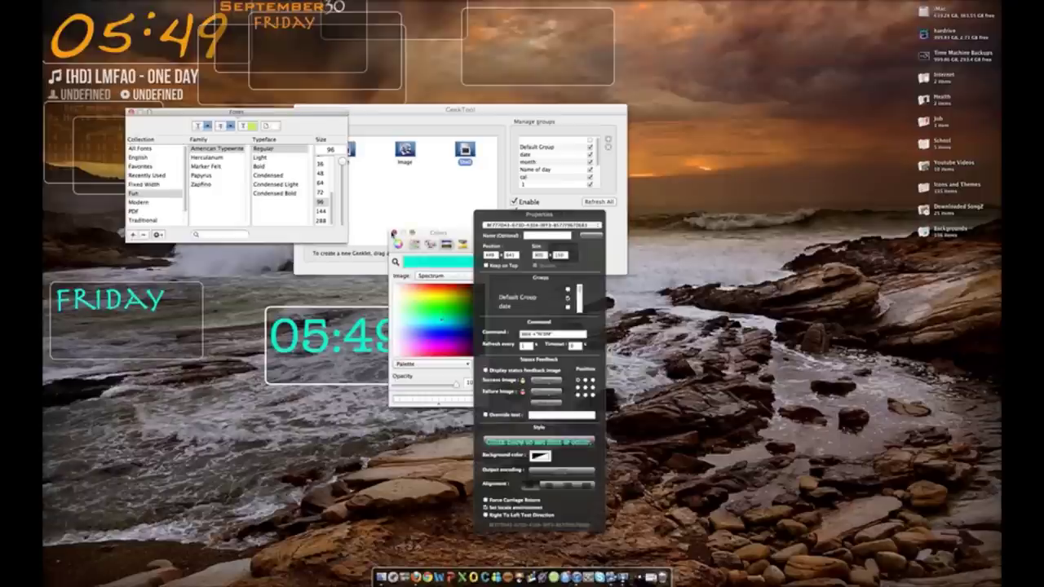
click(392, 234)
drag(363, 369, 147, 366)
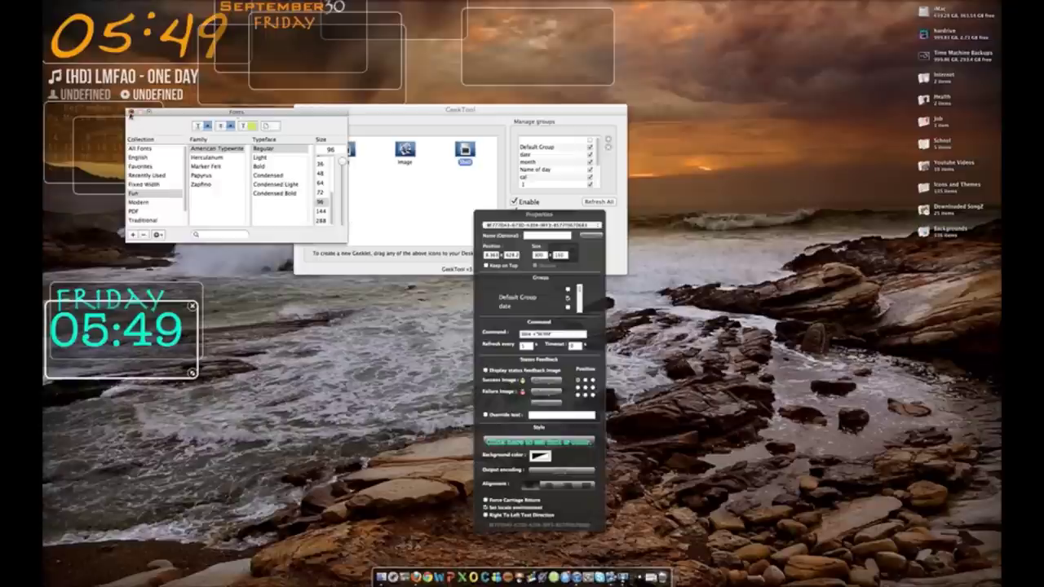
- Close the font settings and add a third Shell geeklet on the empty desktop area beside the turquoise clock
click(131, 113)
click(423, 324)
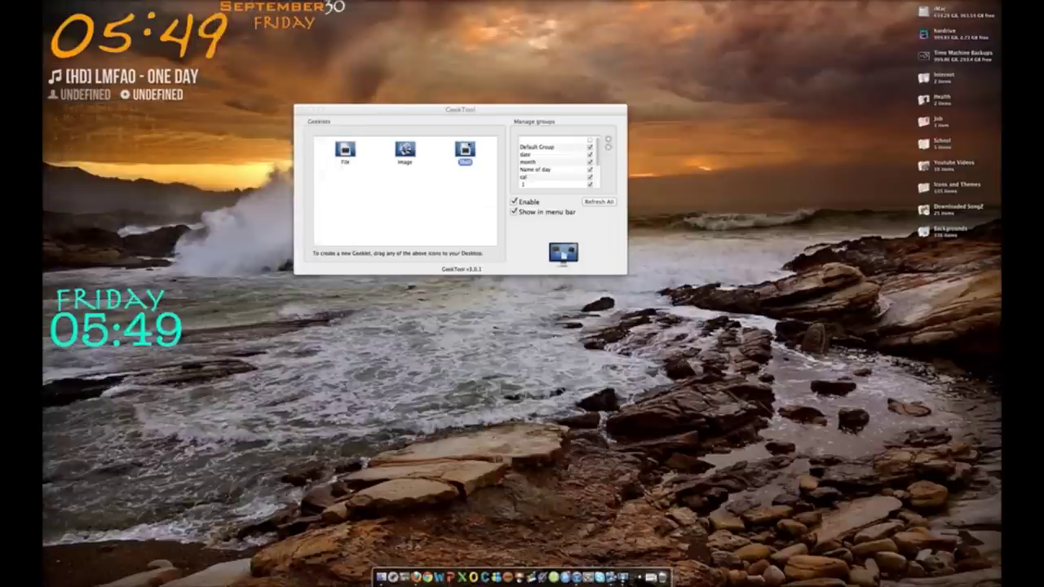
click(147, 335)
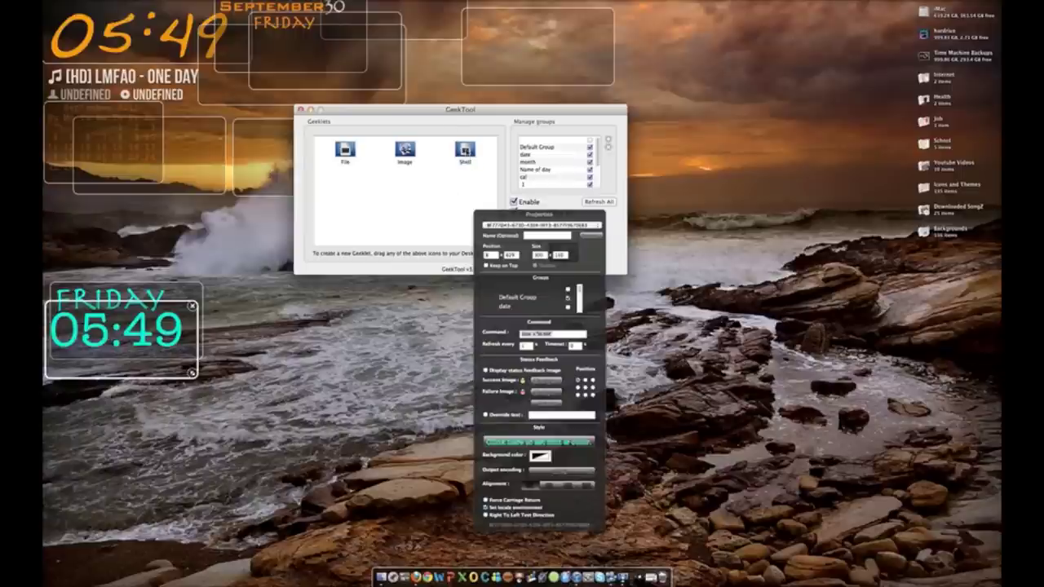
drag(361, 355, 361, 355)
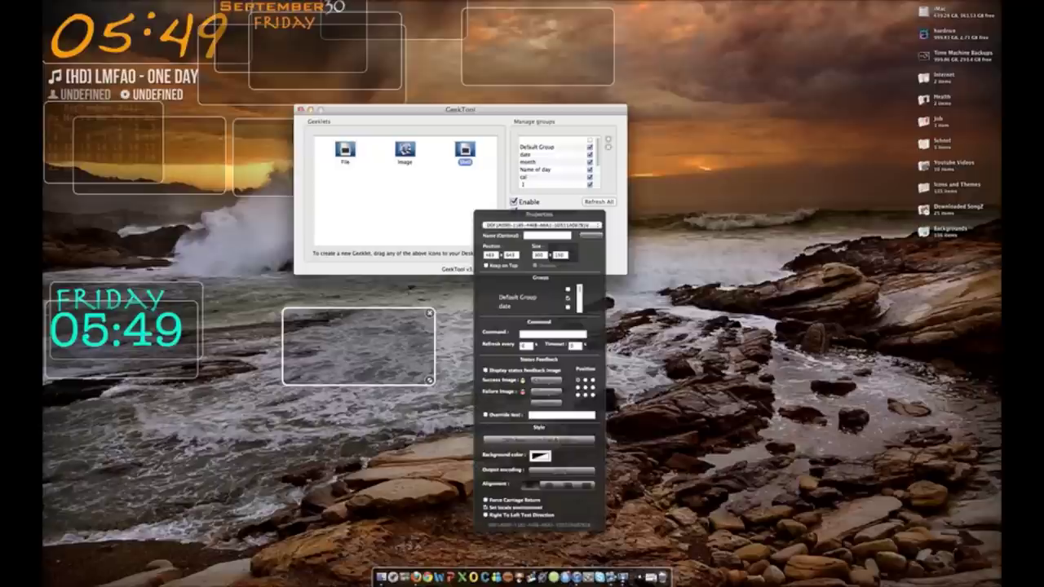
click(248, 6)
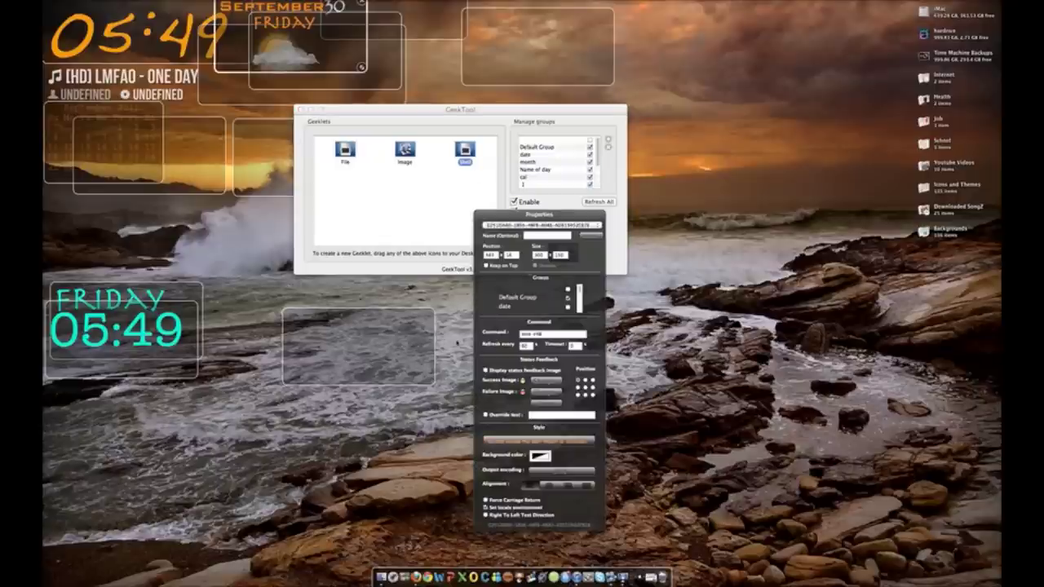
click(384, 343)
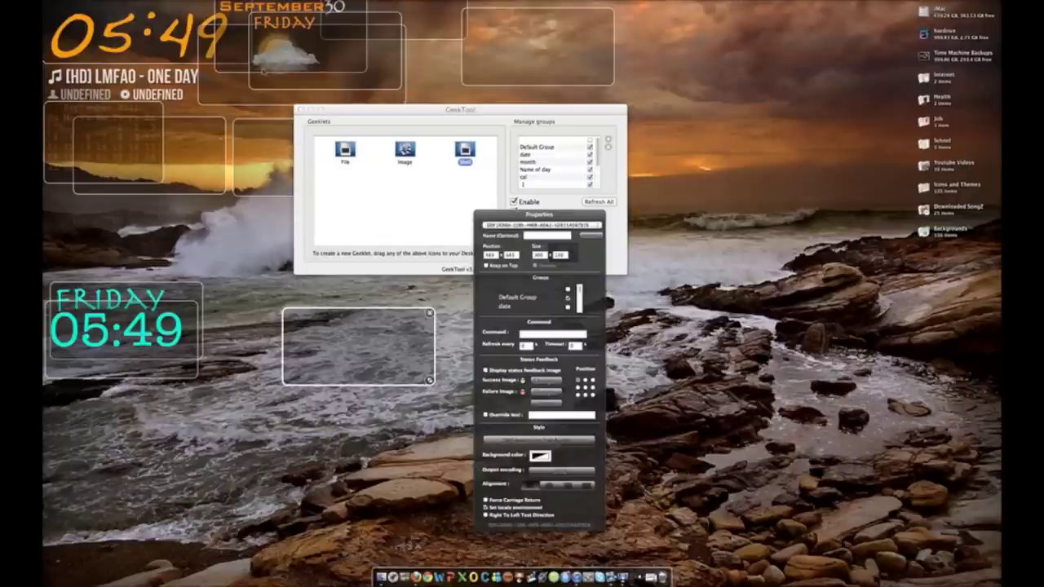
- Give the new geeklet the existing month geeklet's command date +%B and a refresh interval of 300 seconds
click(242, 19)
drag(545, 334, 519, 333)
key(super+c)
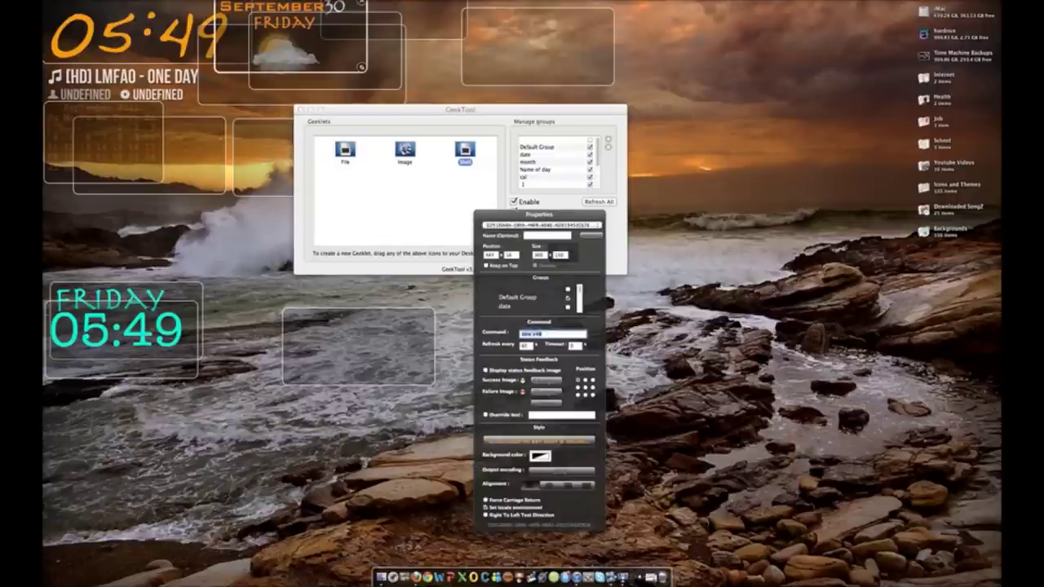
click(413, 339)
key(super+v)
drag(531, 346, 478, 342)
key(BackSpace)
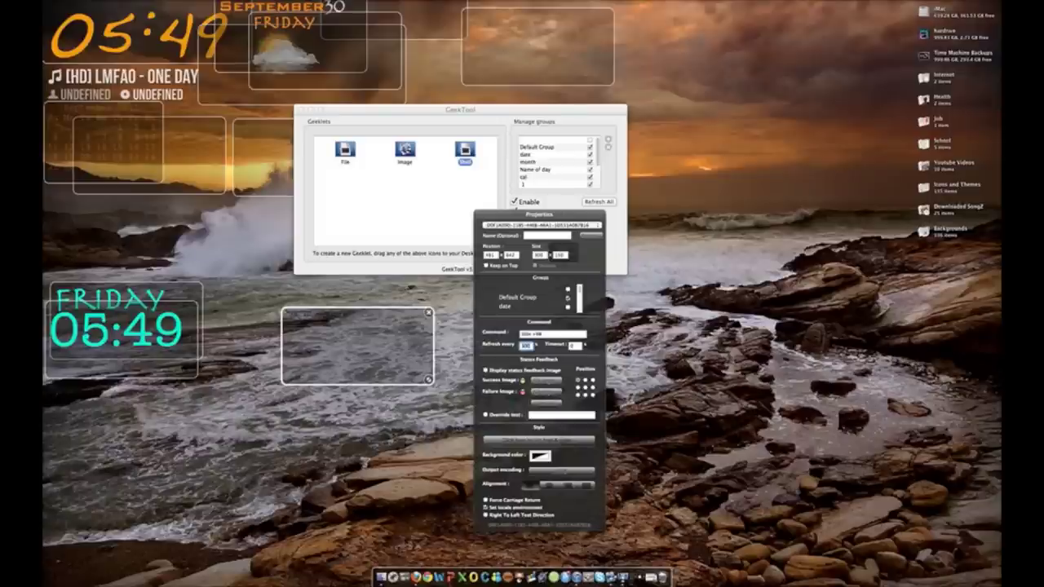
- Set the month geeklet's font to Papyrus Regular at size 72
click(534, 441)
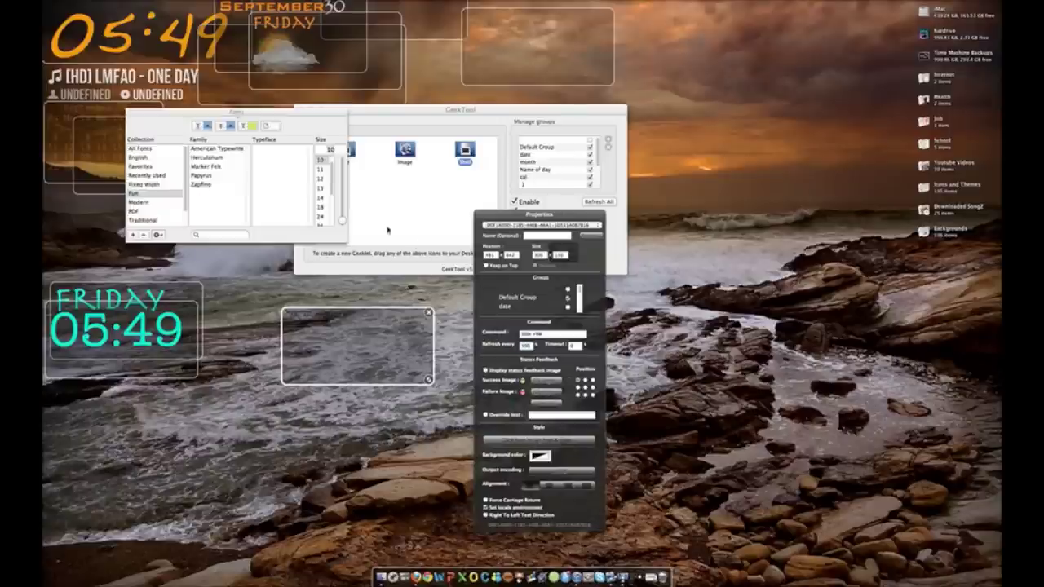
scroll(326, 215, down, 2)
click(320, 212)
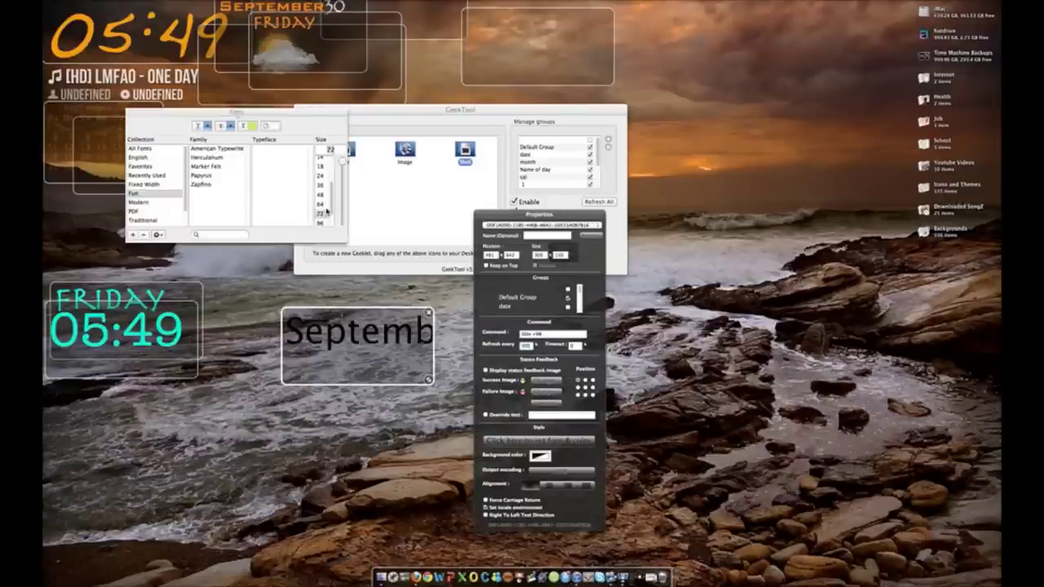
click(209, 149)
click(204, 176)
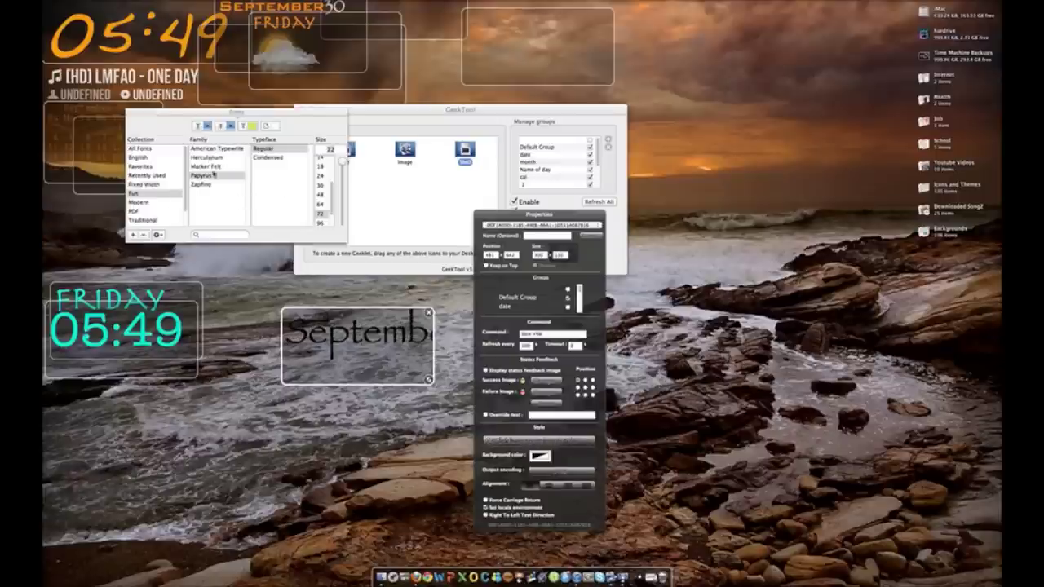
- Colour the month text turquoise, then place the geeklet directly beneath the clock and widen it to fit the whole word
click(270, 127)
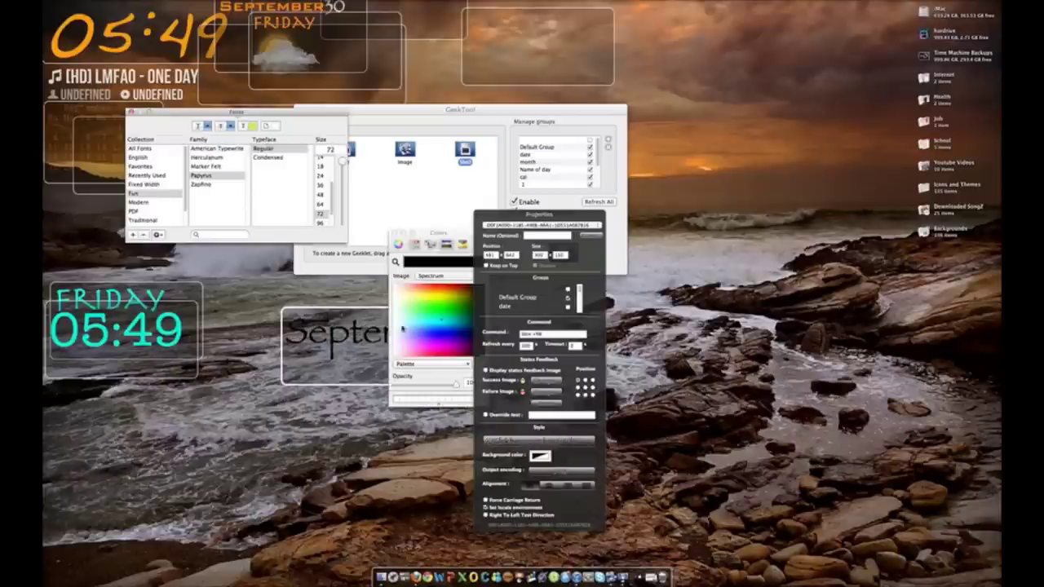
click(440, 323)
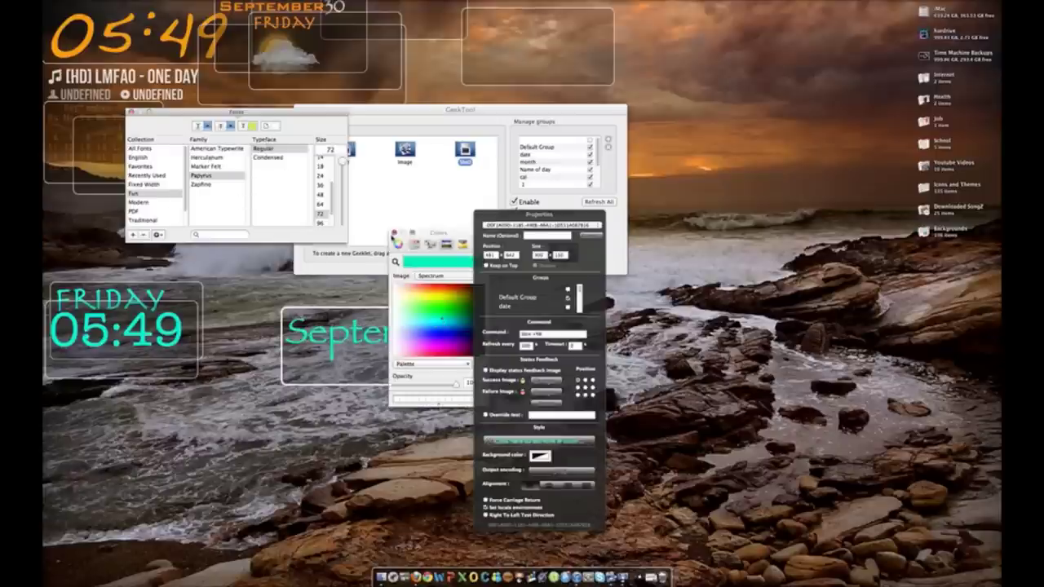
click(394, 235)
drag(367, 347, 133, 380)
drag(195, 413, 248, 396)
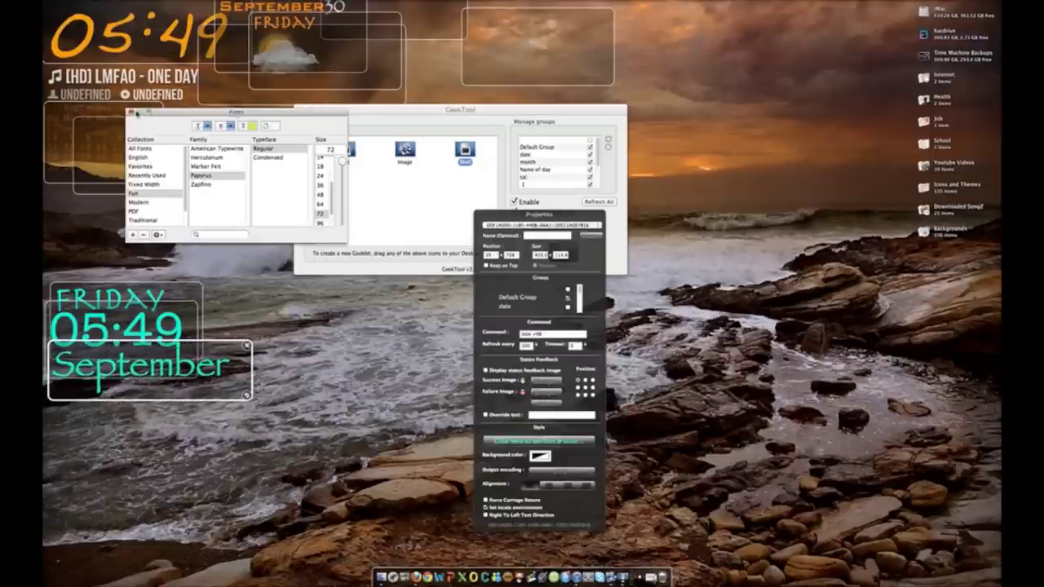
click(131, 112)
- Check the existing month geeklet and add another Shell geeklet beside the turquoise text
click(351, 190)
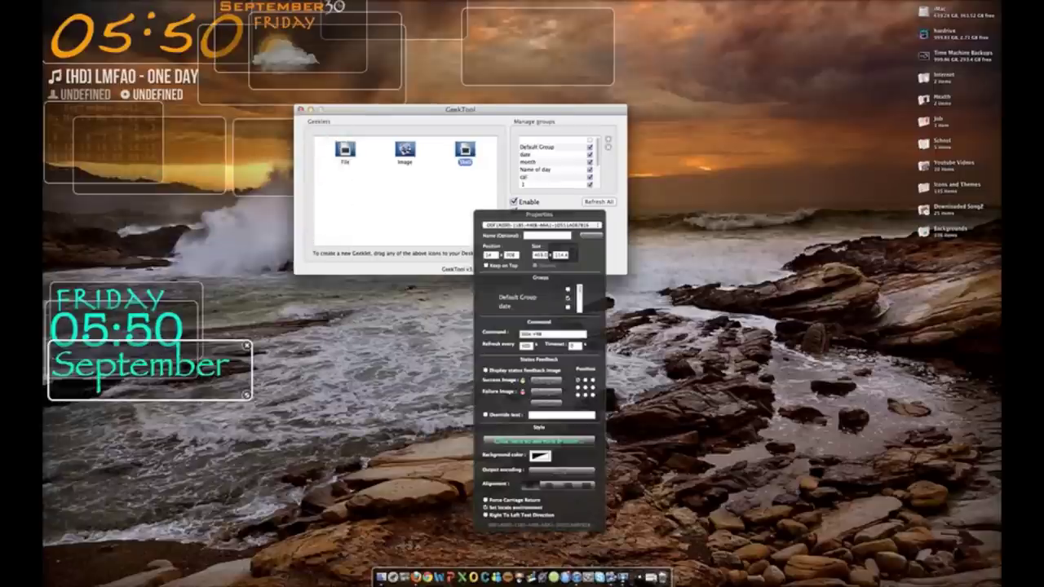
click(341, 6)
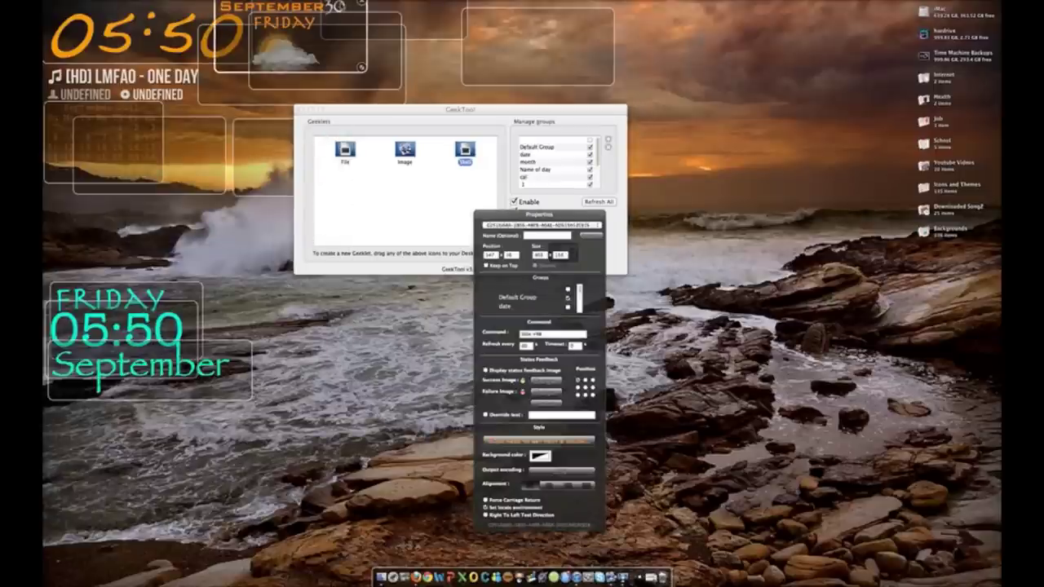
click(445, 141)
drag(462, 150, 365, 352)
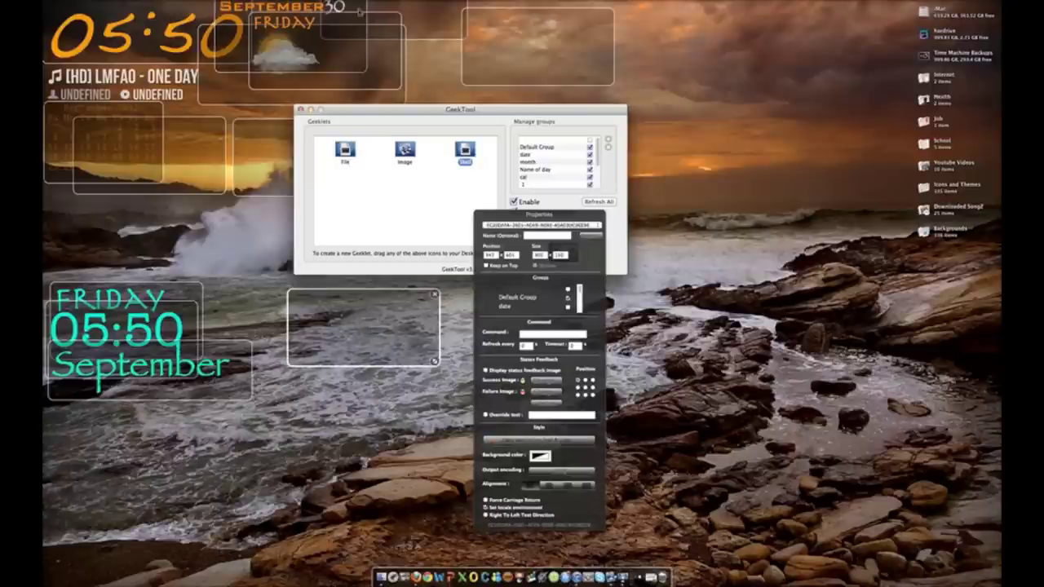
- Try the existing month geeklet's command in the newly added geeklet
drag(569, 334, 433, 334)
key(super+c)
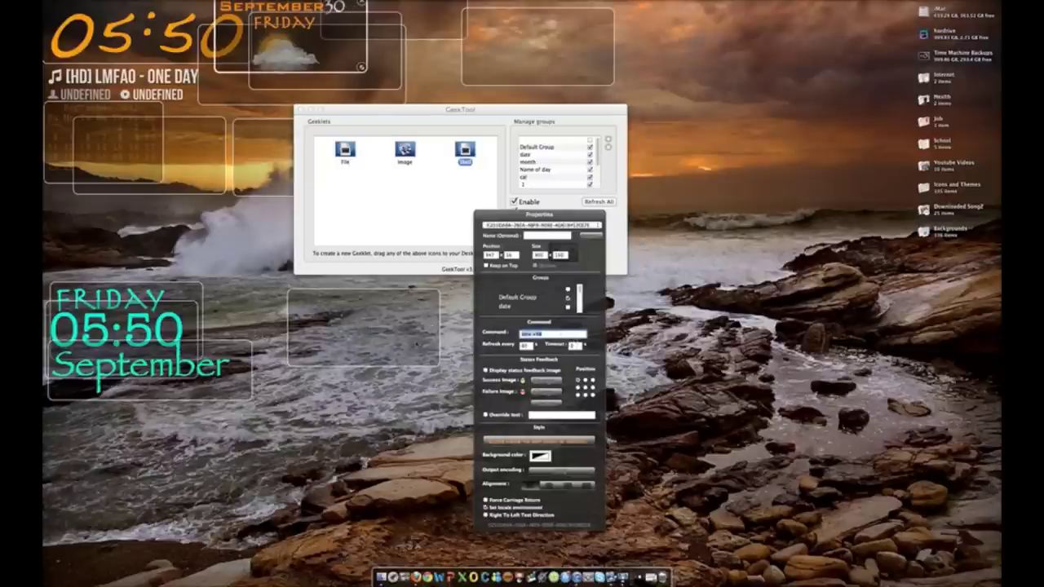
click(424, 342)
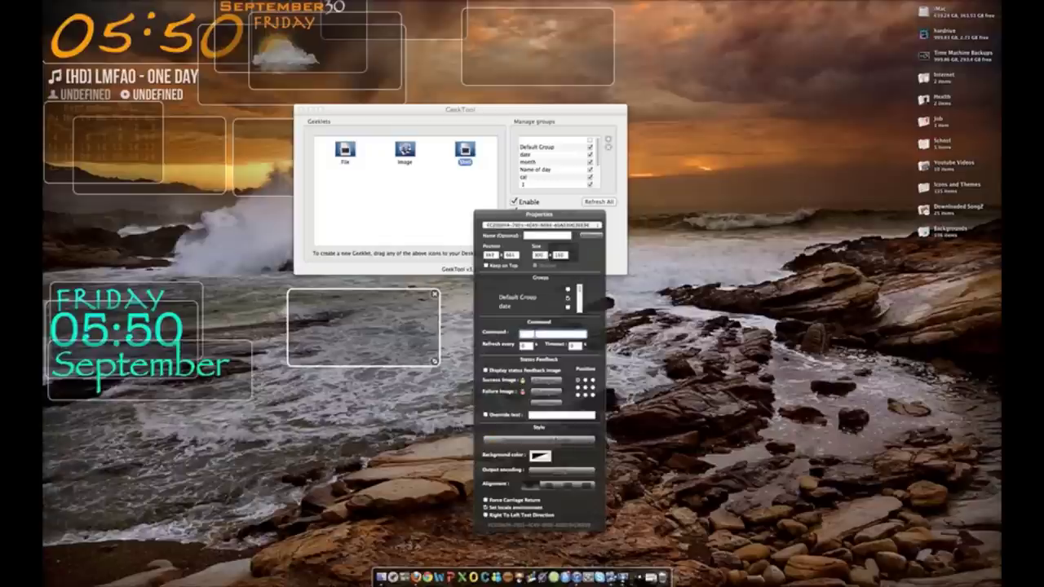
key(super+v)
key(Tab)
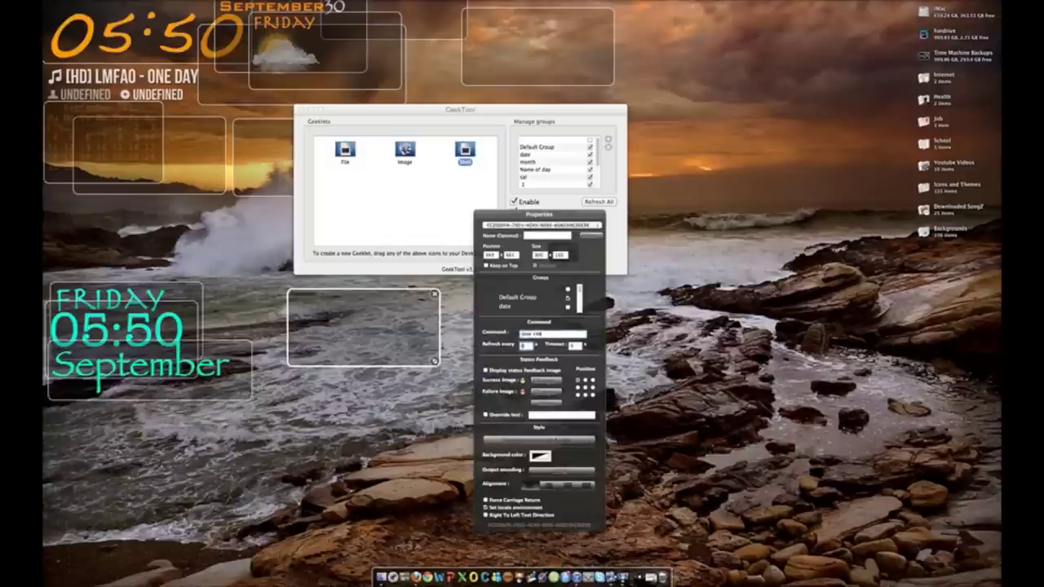
text(1)
key(shift+Tab)
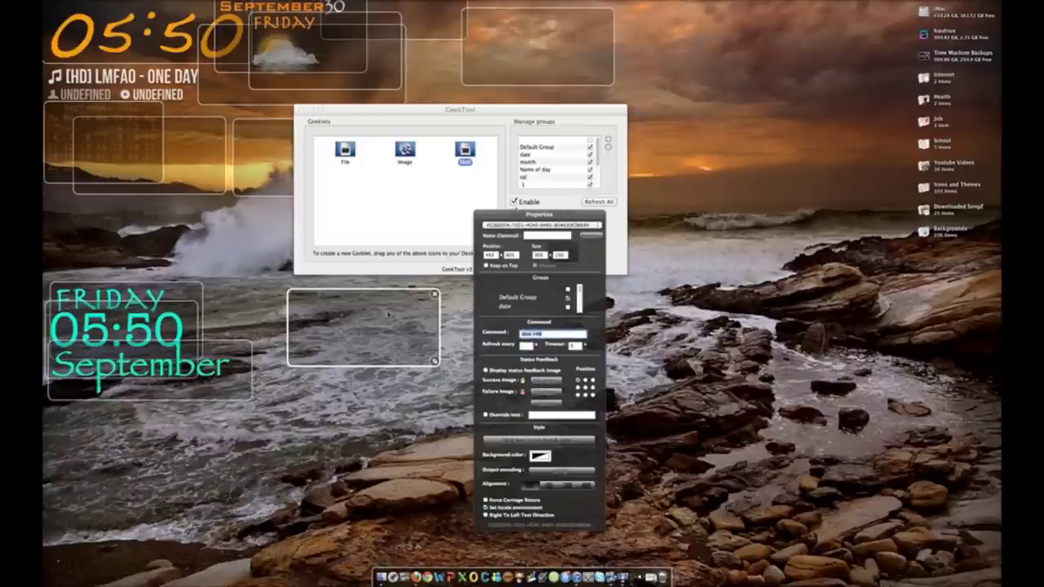
- Give the new geeklet the existing day-number geeklet's command date +%d and a refresh interval of 300 seconds
click(359, 9)
click(390, 13)
drag(559, 333, 484, 334)
key(ctrl+c)
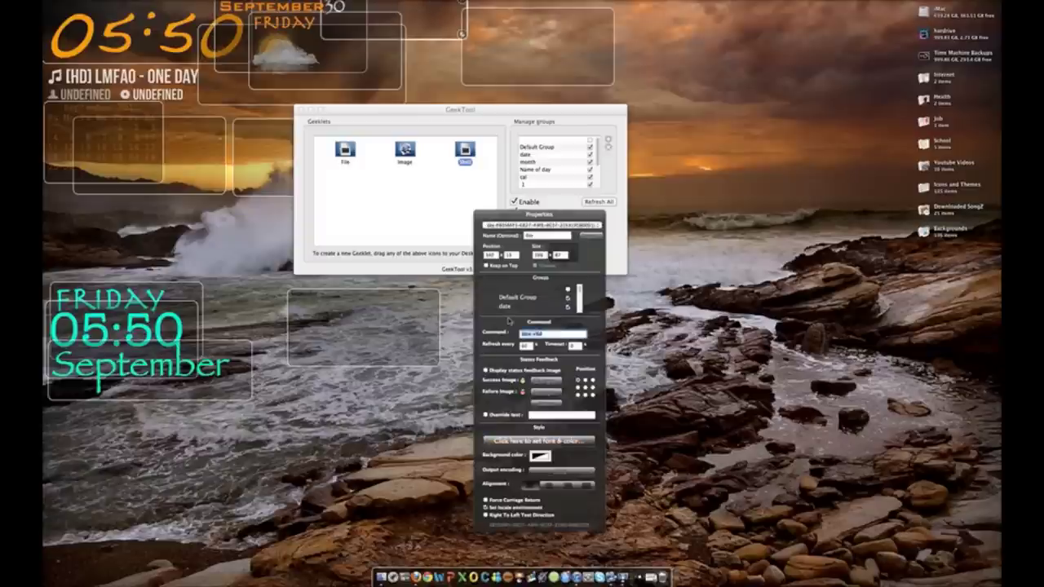
click(416, 343)
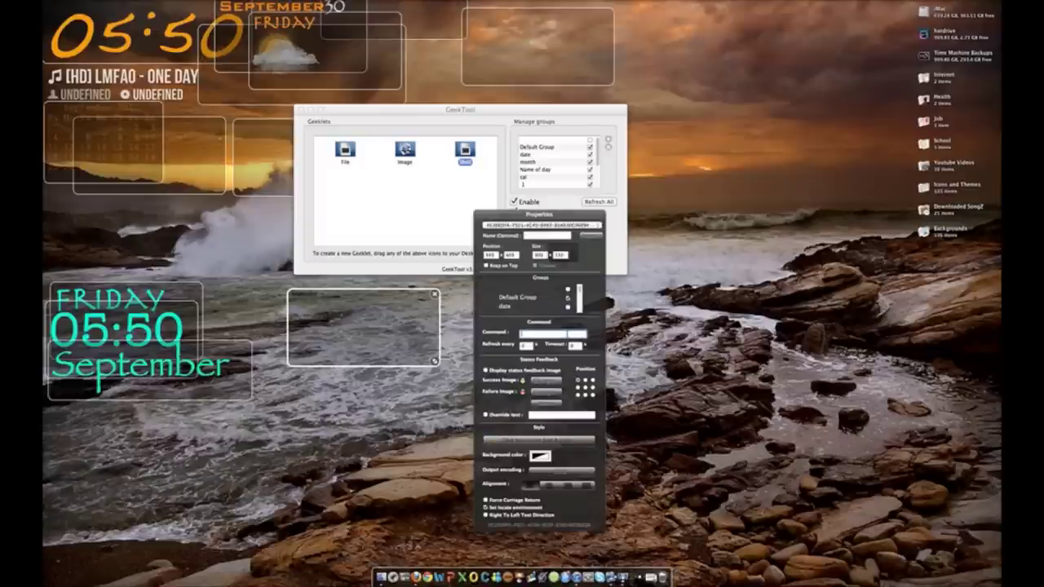
key(ctrl+v)
drag(355, 302, 363, 303)
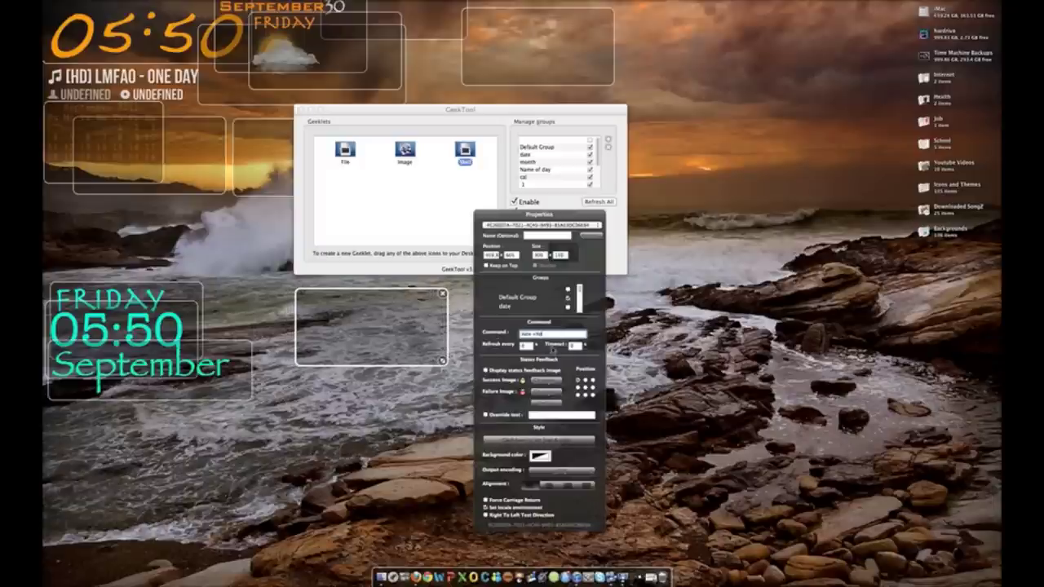
key(Tab)
text(300)
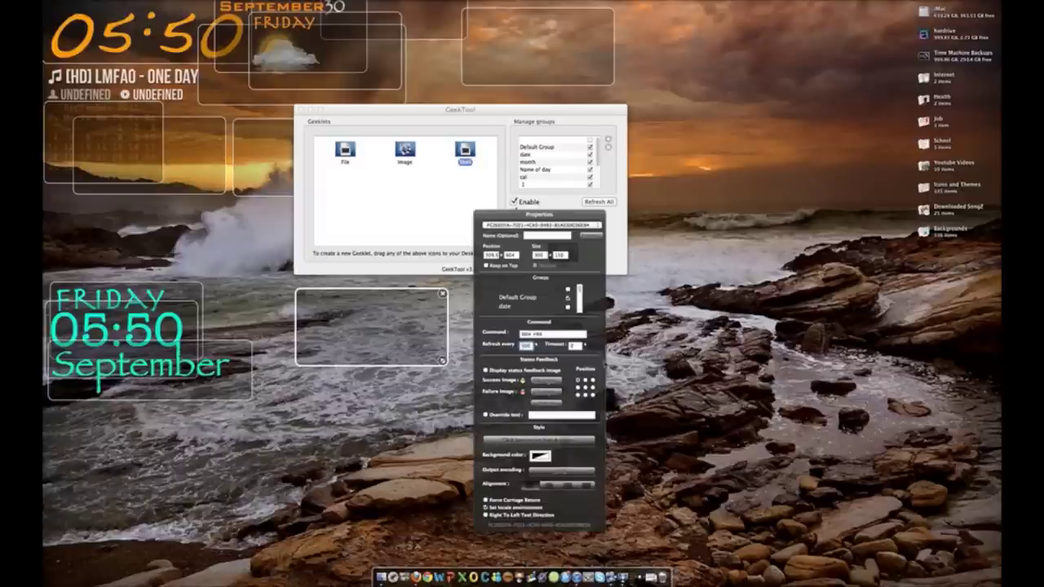
- Set the day-number geeklet's font to Papyrus Regular at size 144
click(560, 445)
scroll(322, 218, down, 5)
click(321, 211)
click(204, 175)
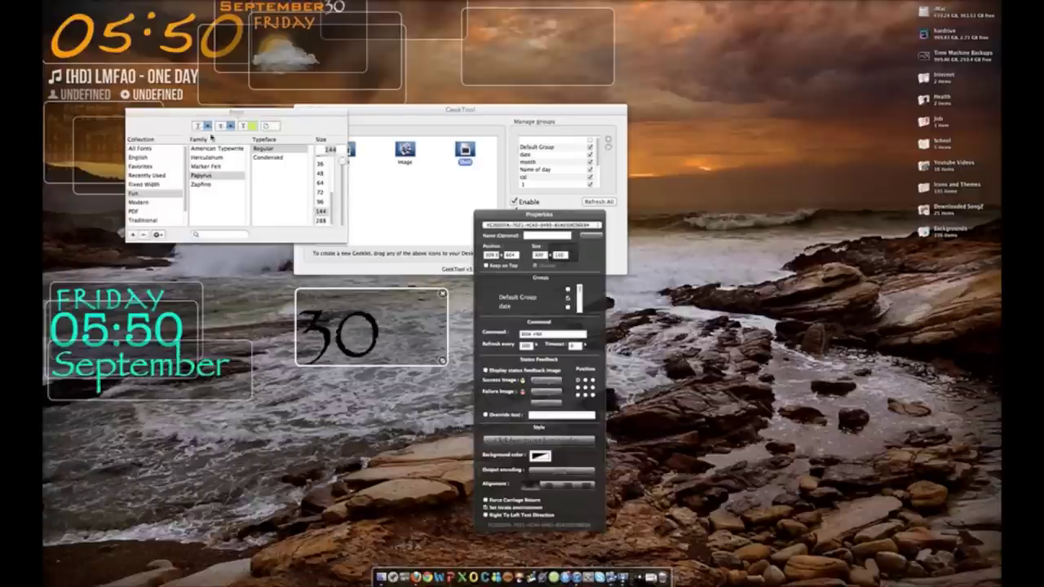
- Colour the day number turquoise and place it immediately to the right of the weekday and clock texts
click(252, 126)
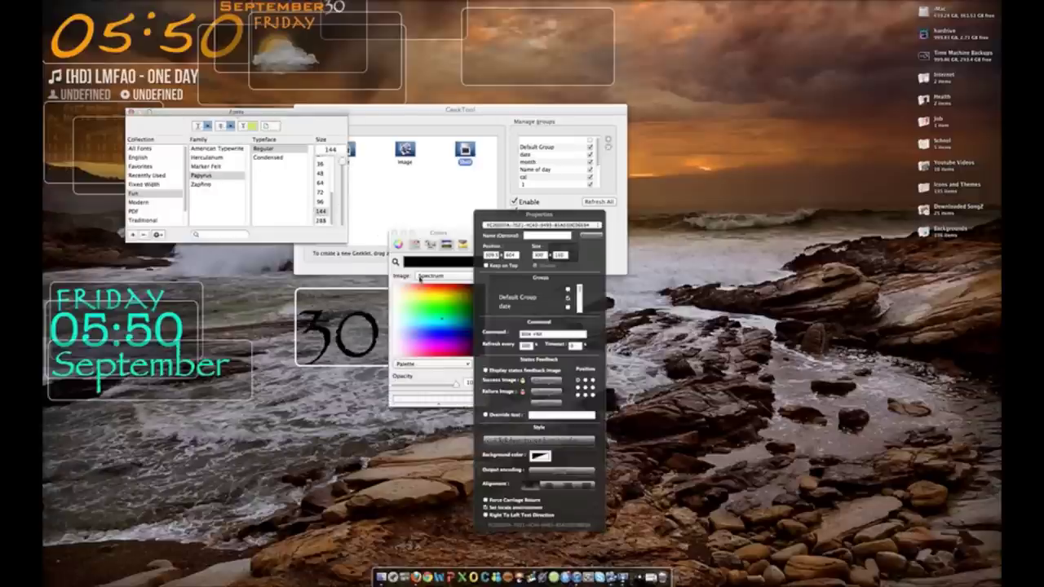
click(443, 320)
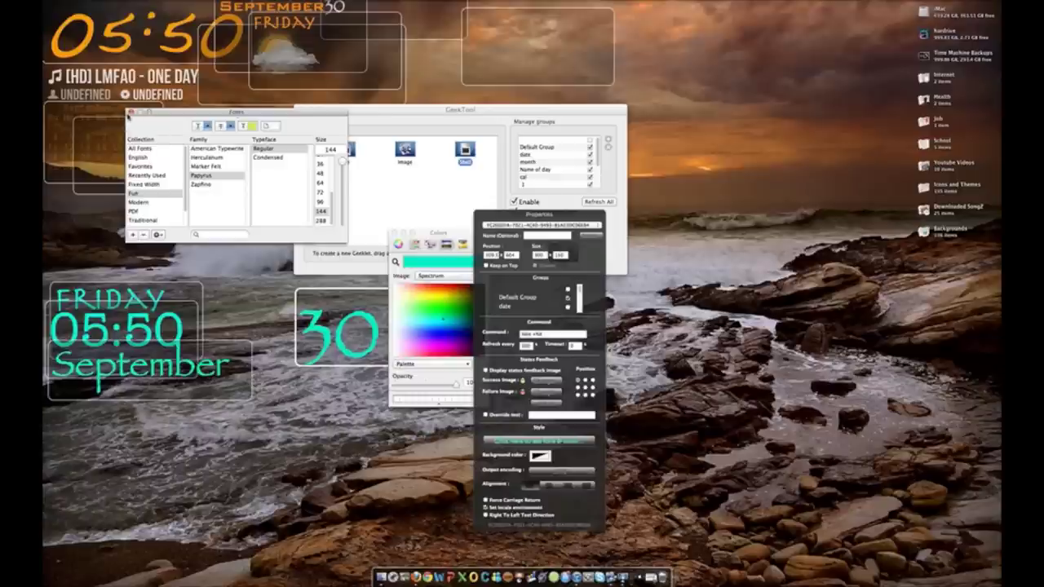
click(131, 116)
drag(339, 312, 226, 293)
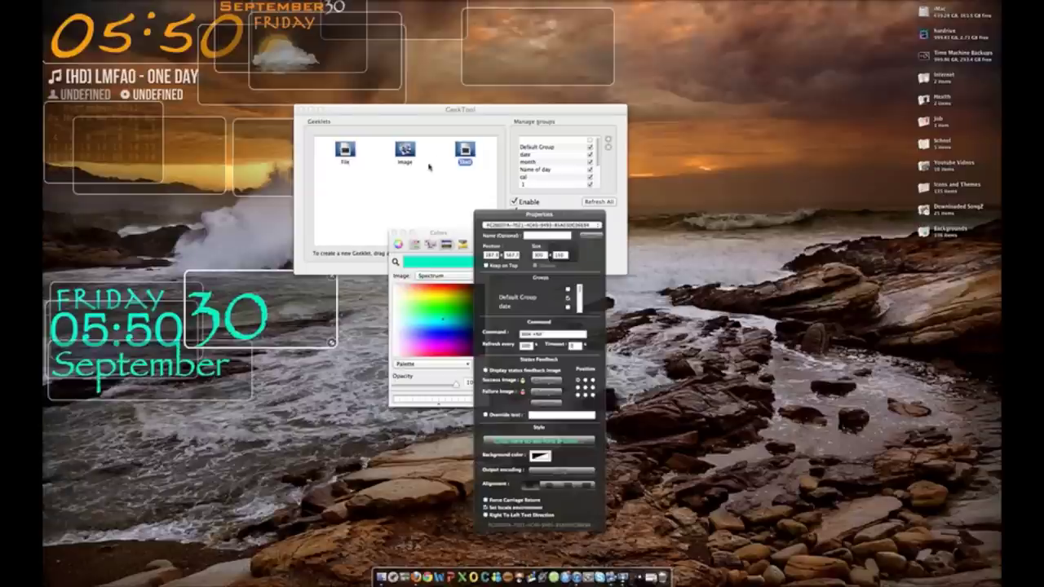
click(436, 174)
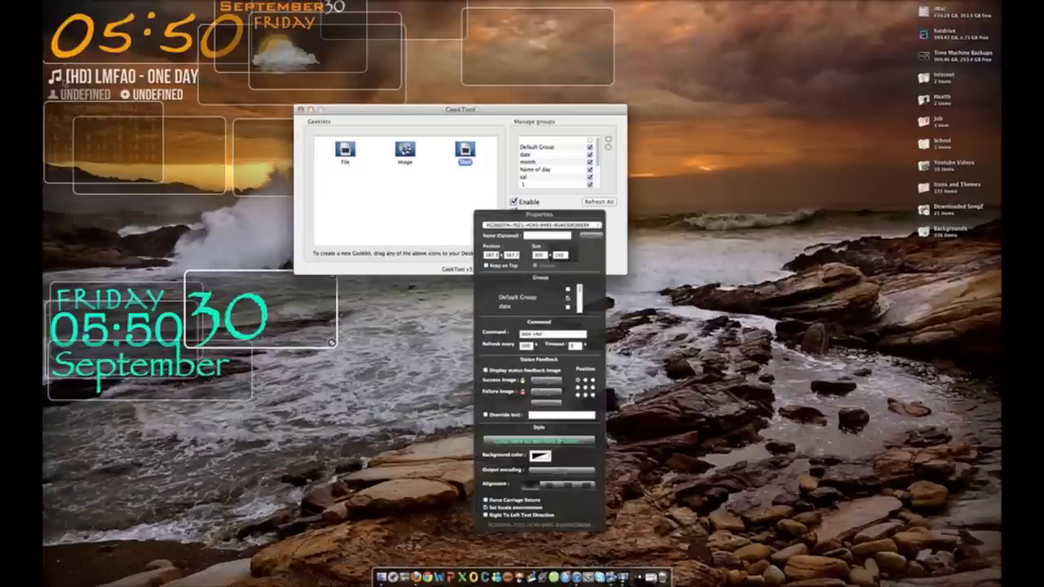
- Check the existing calendar geeklet and add a new Shell geeklet below the turquoise month text
click(76, 132)
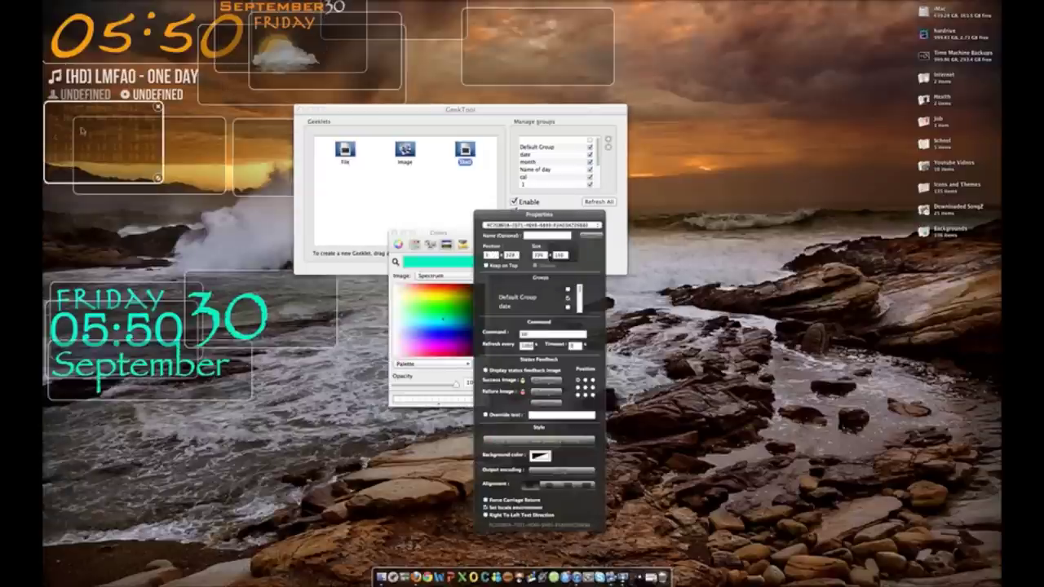
click(507, 195)
drag(246, 441, 126, 450)
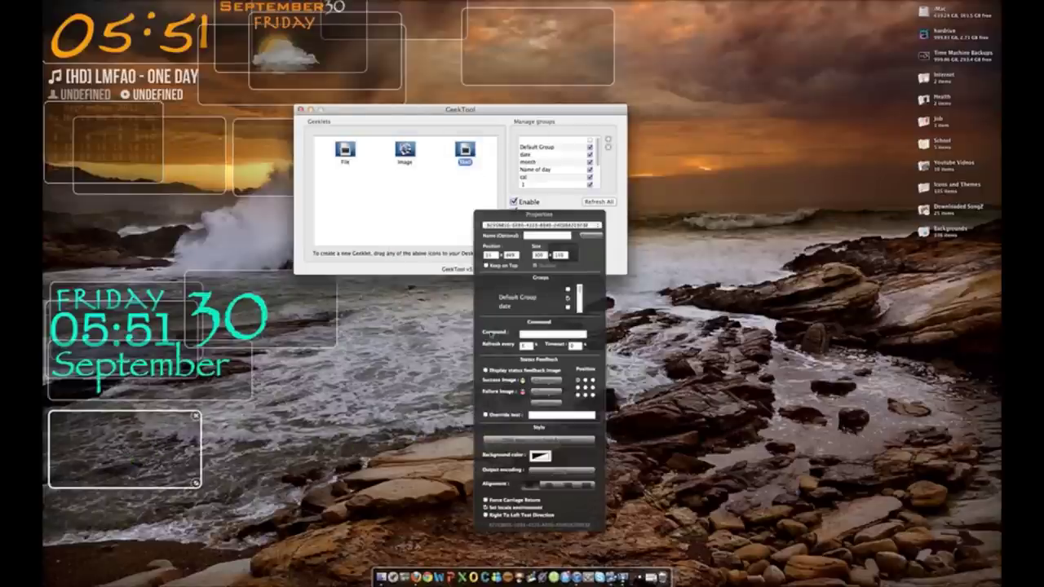
- Give the new geeklet the command cal and a refresh interval of 300 seconds
click(523, 334)
text(cal)
key(Tab)
key(BackSpace)
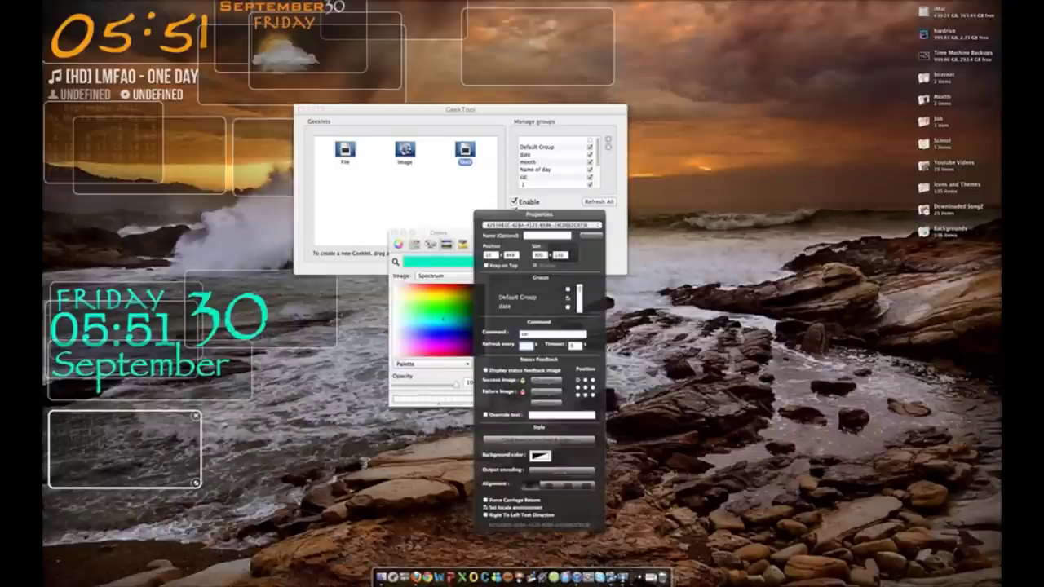
text(300)
- Colour the new calendar geeklet's text turquoise and move the colour picker clear of the other windows
click(525, 438)
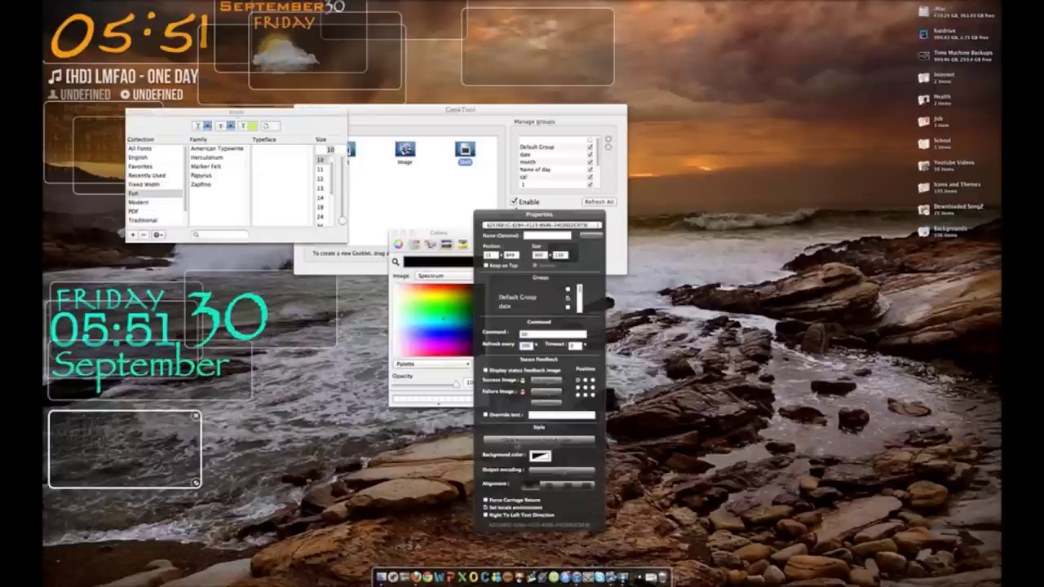
click(444, 320)
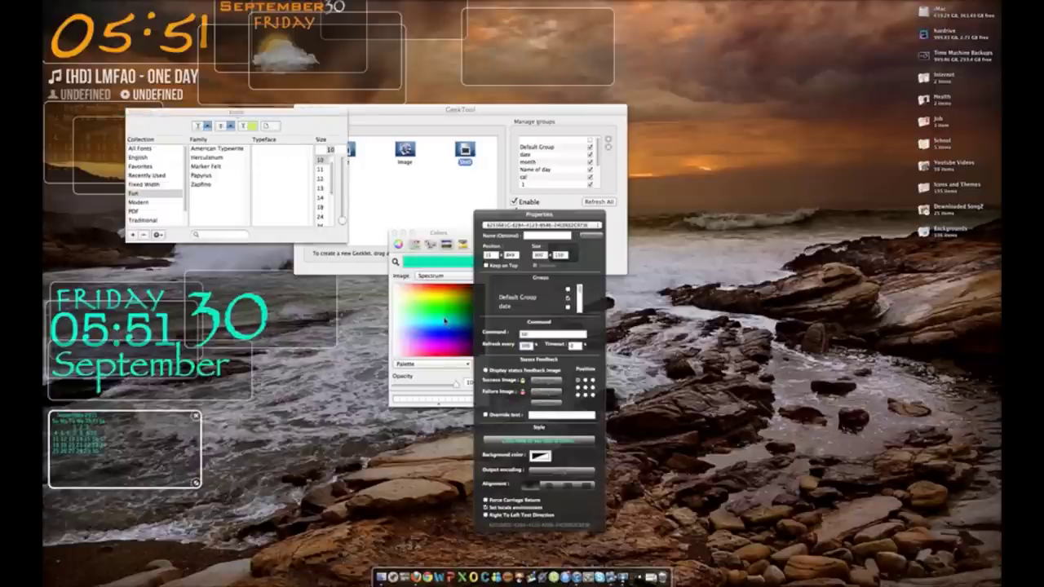
drag(451, 235, 334, 216)
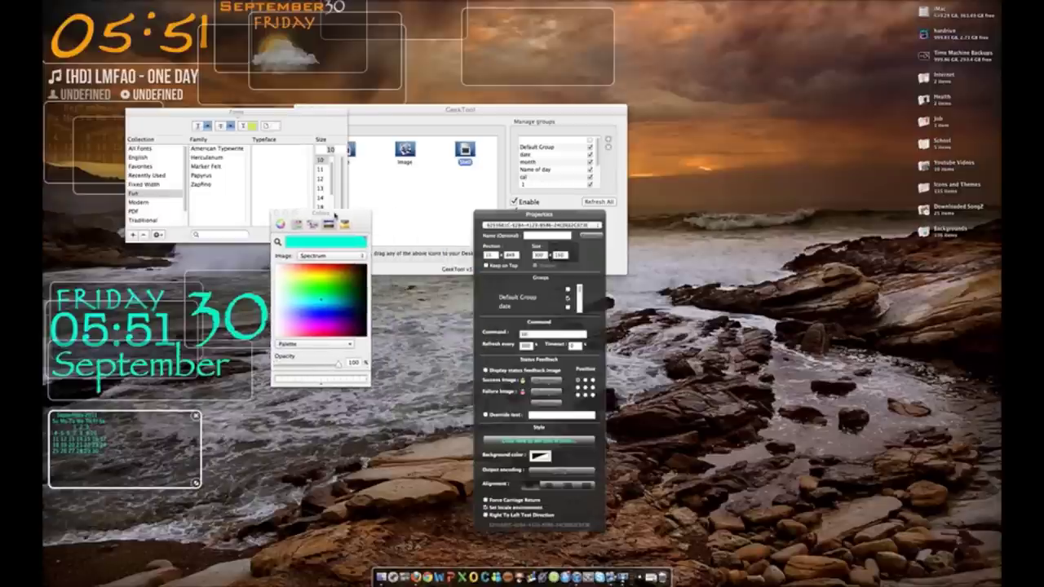
- Set the new calendar geeklet's font to Marker Felt at size 13 and place it directly below the turquoise month text
click(277, 214)
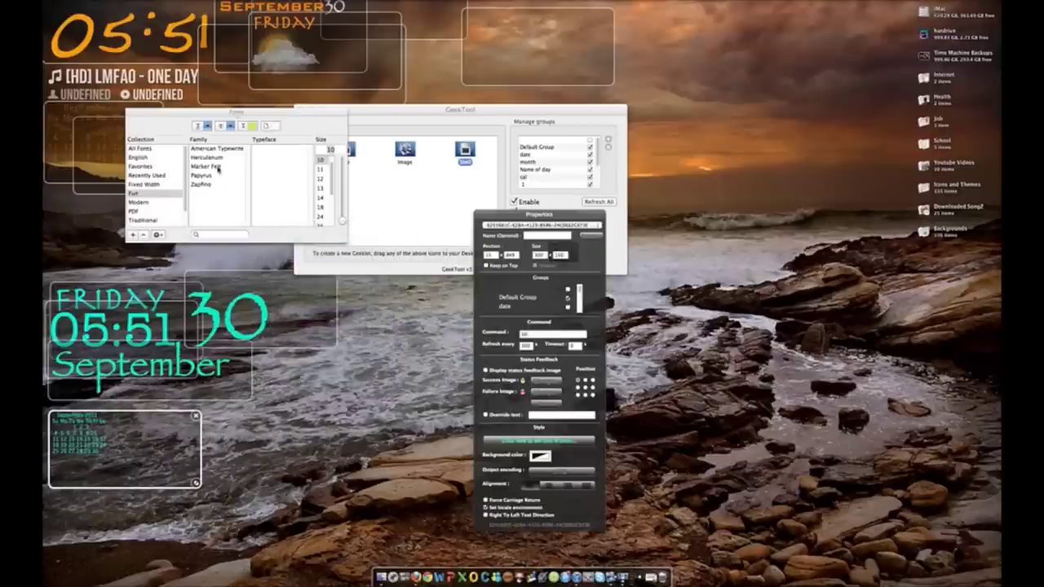
click(206, 167)
click(322, 188)
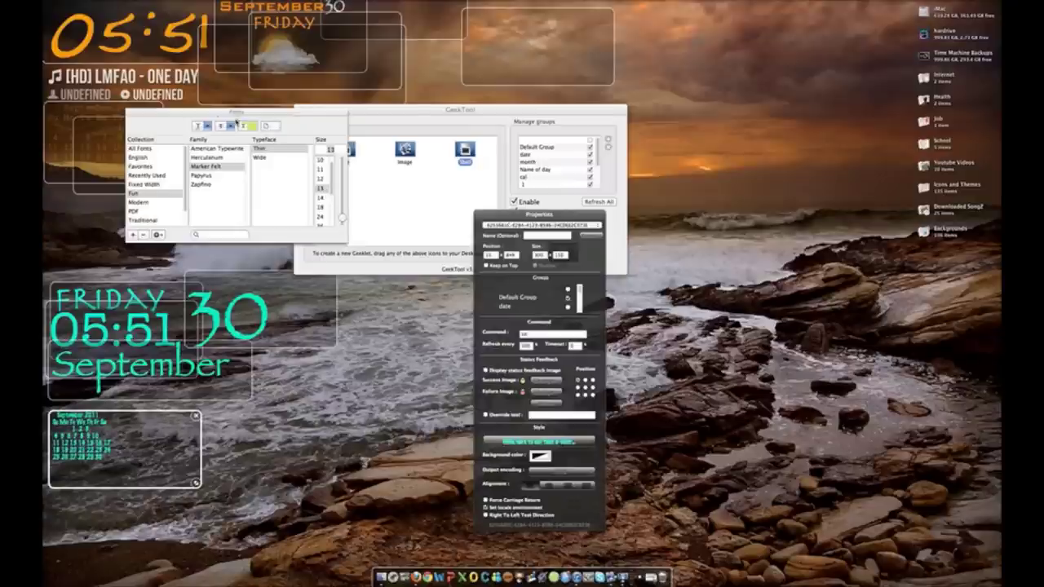
click(132, 115)
drag(99, 433, 95, 420)
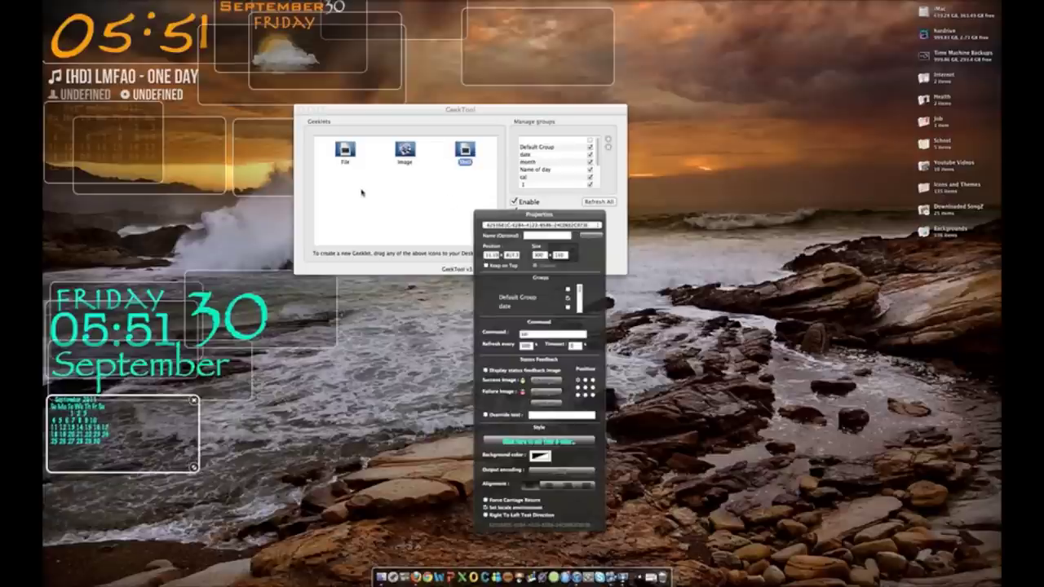
- Move the geeklet properties clear of the main window and add a new Image geeklet beside the turquoise calendar
drag(501, 214, 600, 81)
click(402, 153)
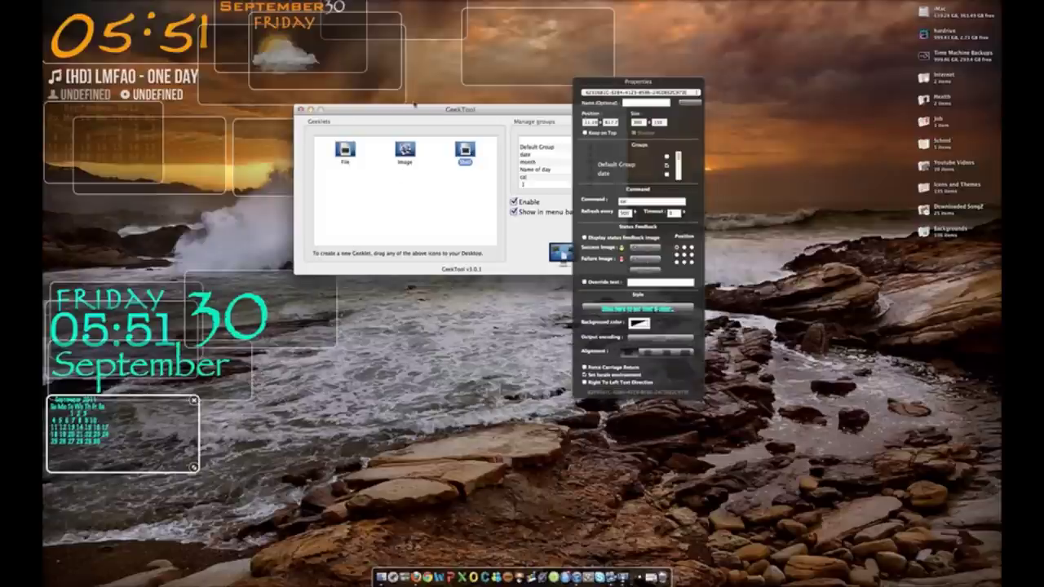
drag(410, 154, 338, 425)
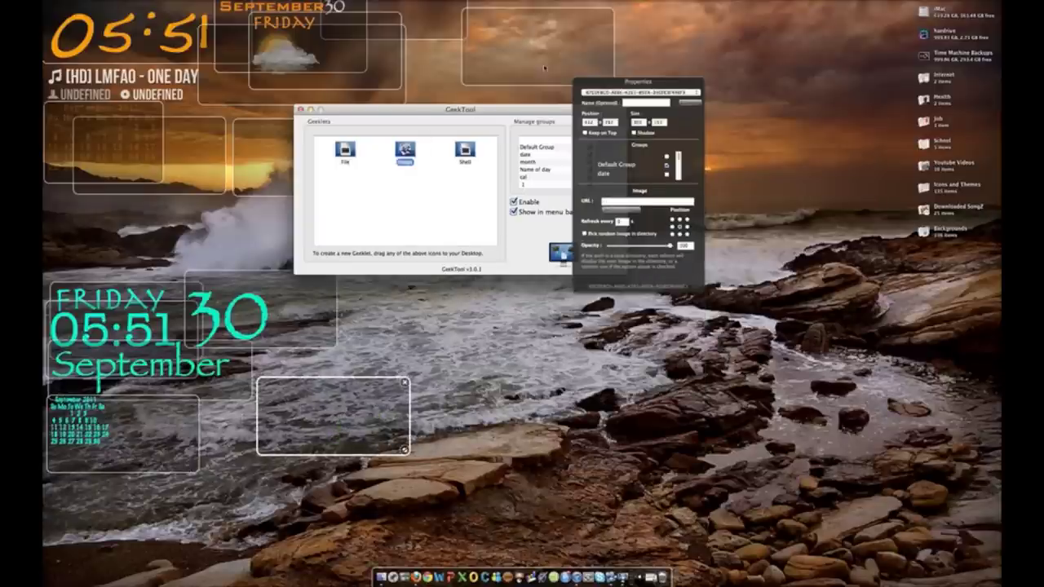
- Copy the existing weather geeklet's URL, file:///tmp/weather.png, into the new Image geeklet and set its refresh interval
click(631, 202)
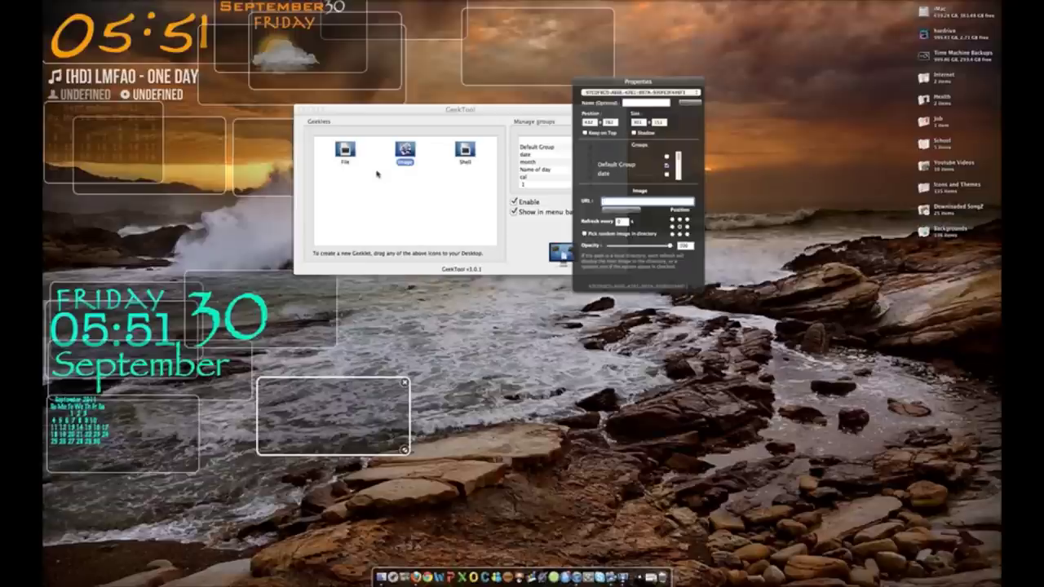
click(209, 77)
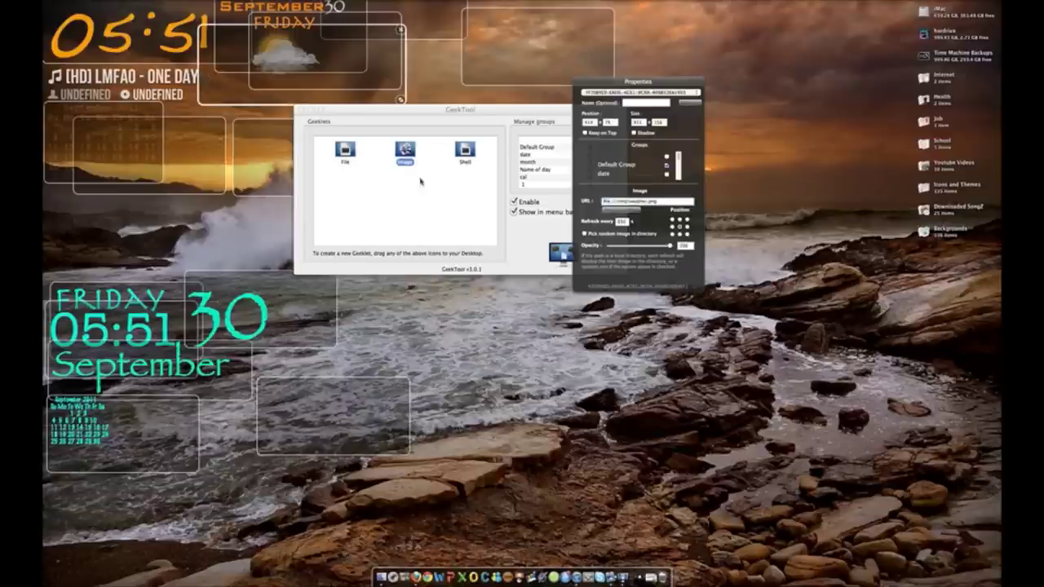
drag(672, 202, 553, 172)
key(super+c)
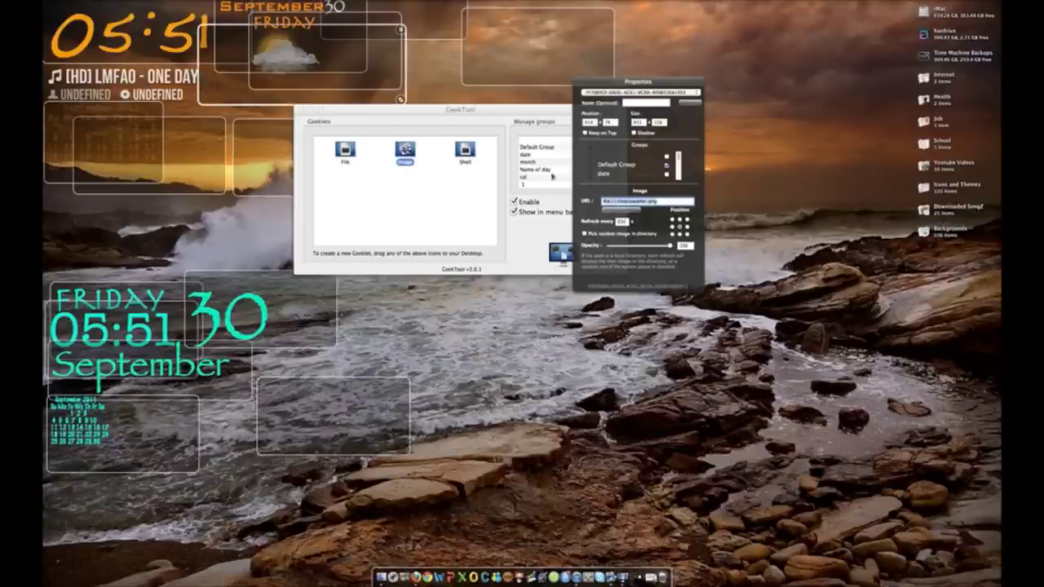
click(324, 418)
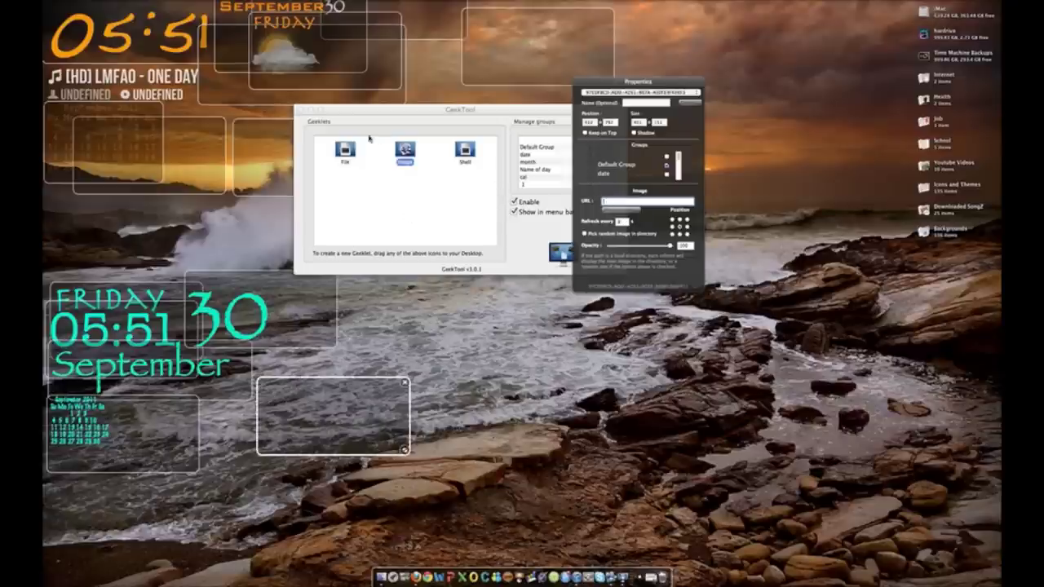
key(super+v)
click(626, 221)
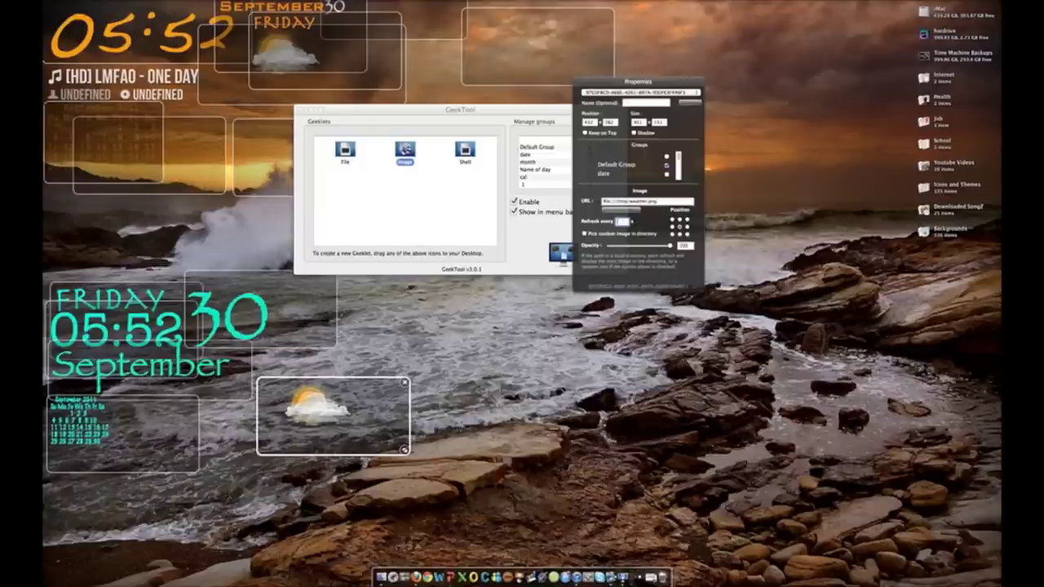
text(00)
key(Return)
- Move the properties away from the main window and place the new weather icon immediately beside the turquoise month text
drag(613, 92, 741, 68)
click(394, 163)
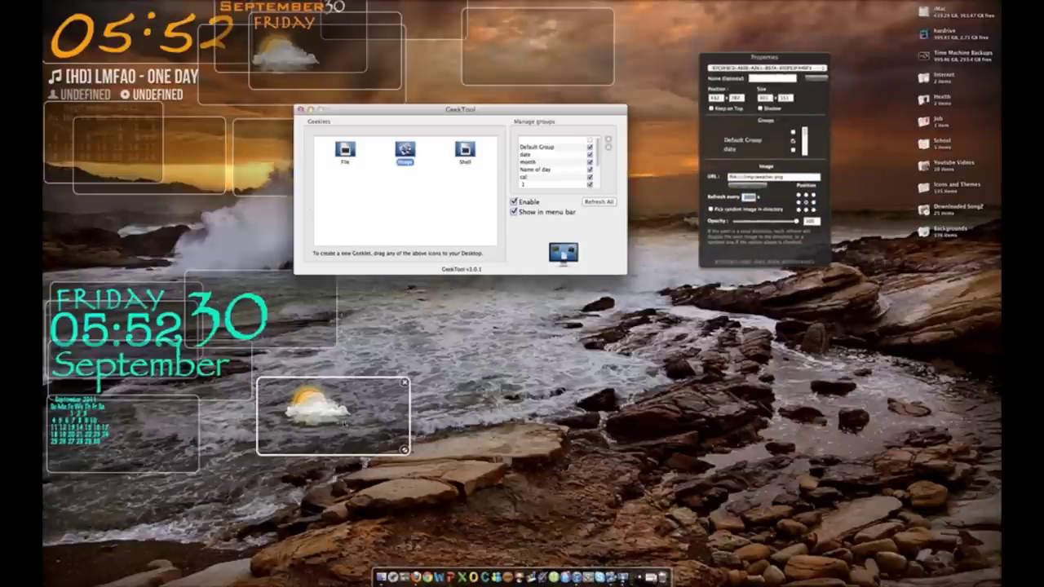
drag(316, 414, 297, 382)
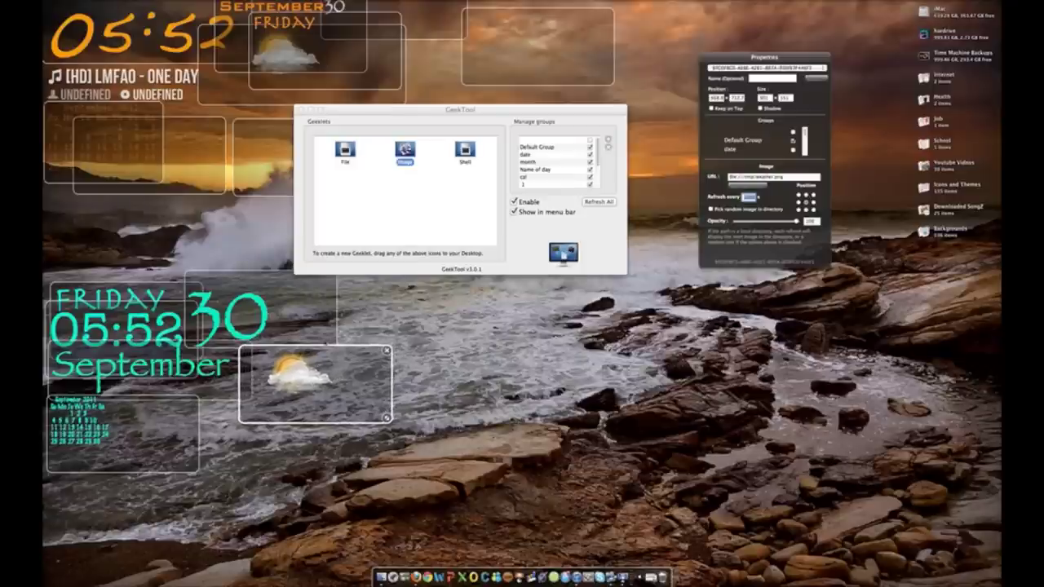
- Add a Shell geeklet beside the new weather icon and copy the existing weather text geeklet's curl command into it
click(262, 139)
click(460, 186)
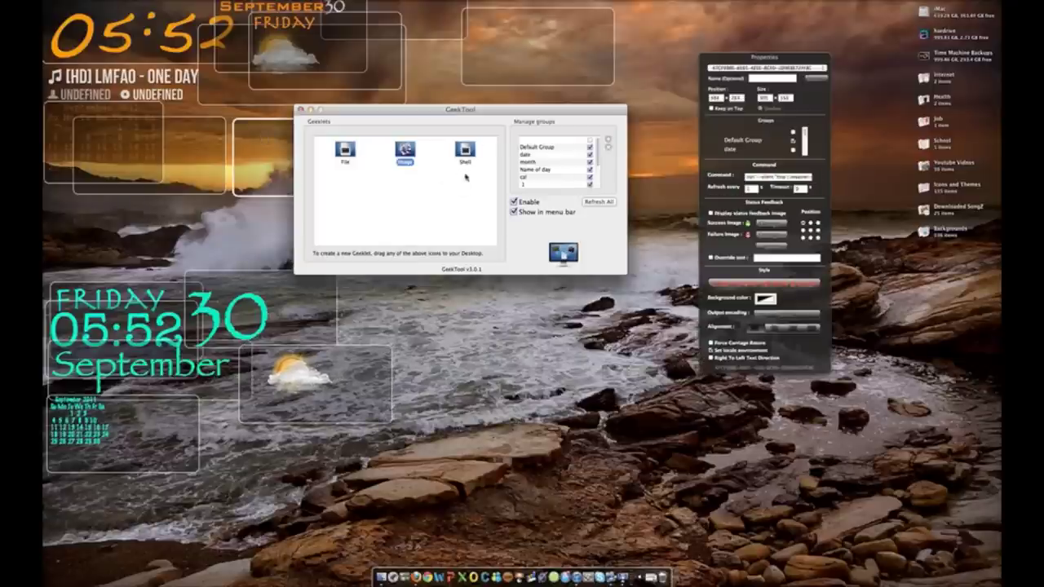
drag(465, 154, 475, 383)
click(252, 176)
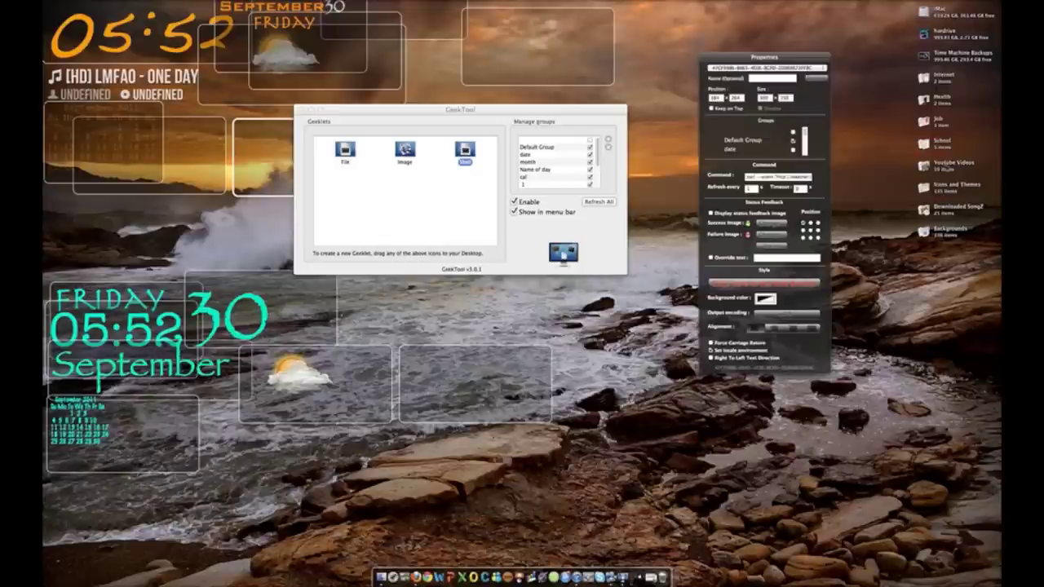
drag(747, 179, 896, 189)
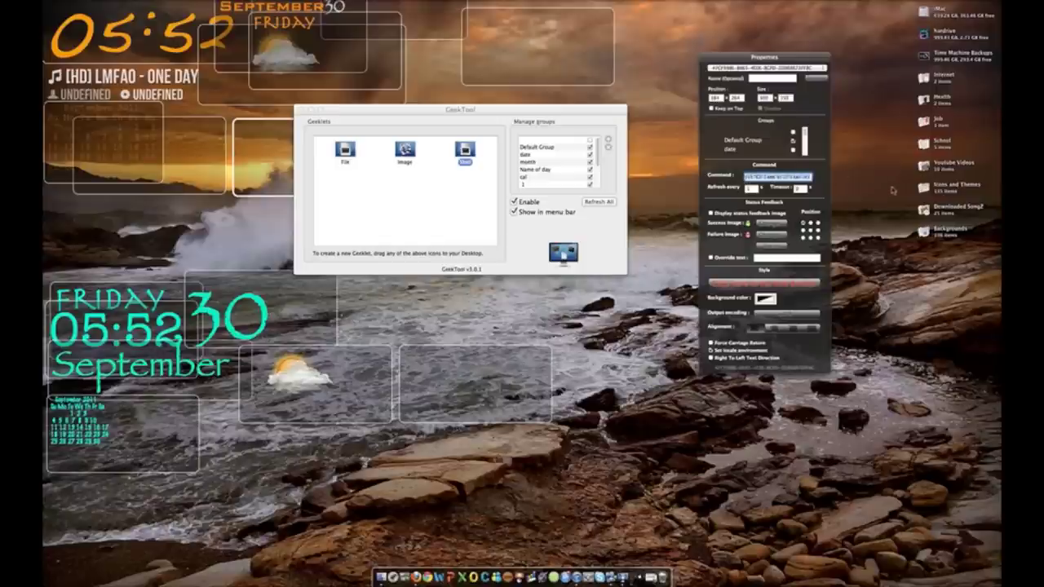
click(474, 383)
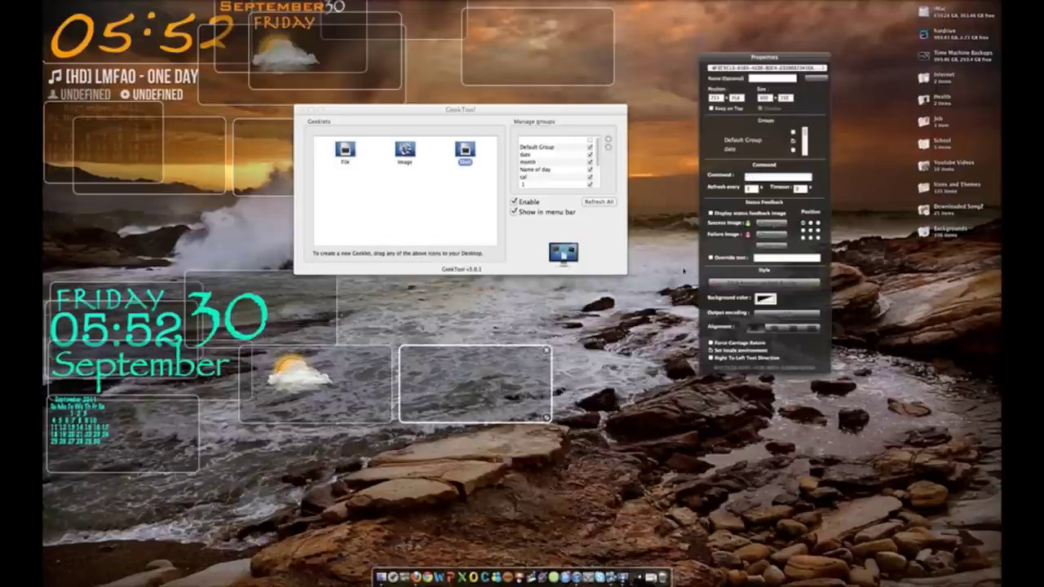
key(super+v)
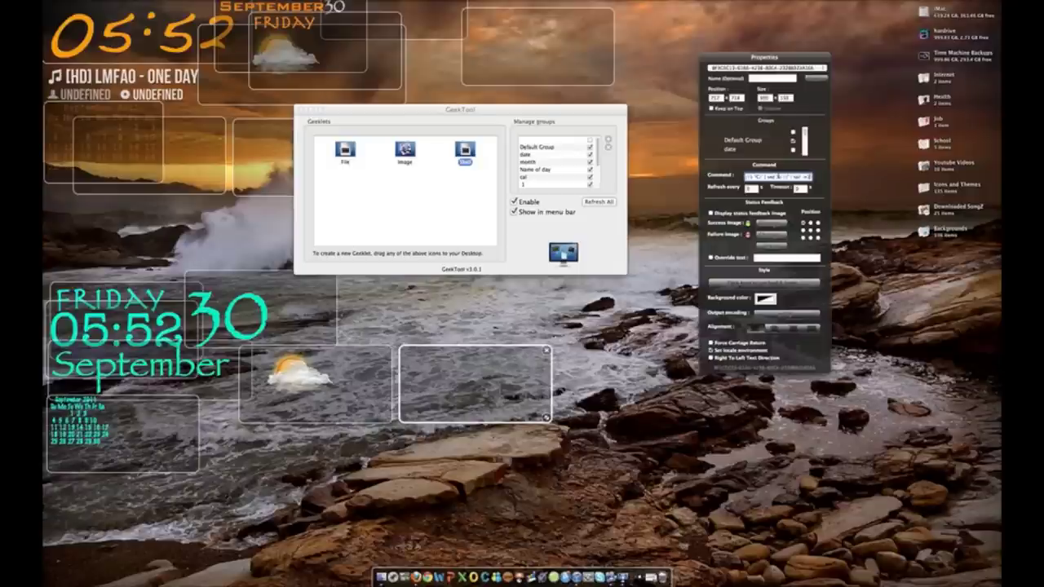
- Delete the web address between the quotation marks in the new Shell geeklet's curl command
drag(778, 176, 746, 176)
click(805, 177)
drag(750, 177, 812, 177)
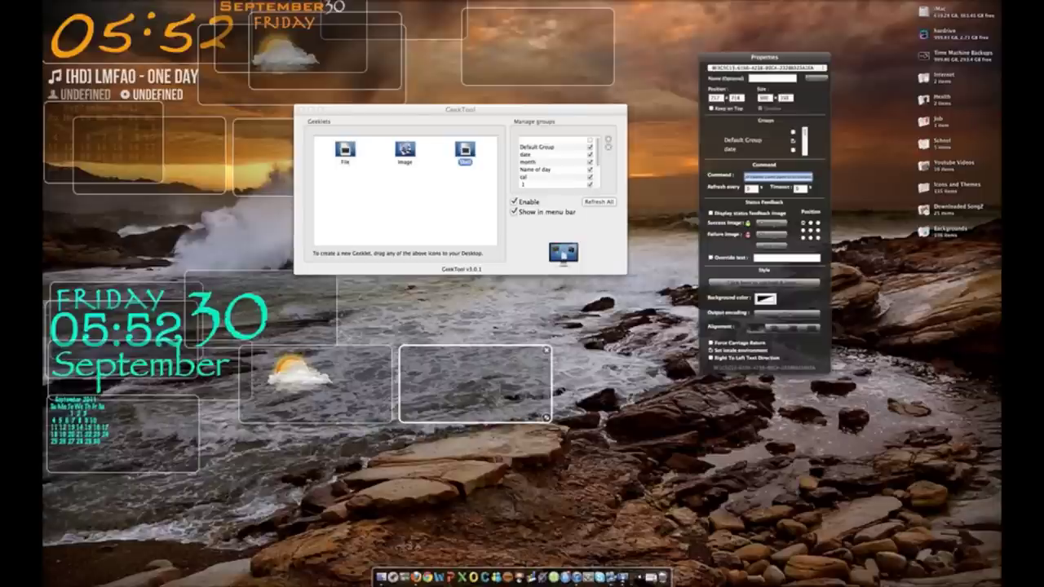
drag(811, 177, 782, 176)
key(BackSpace)
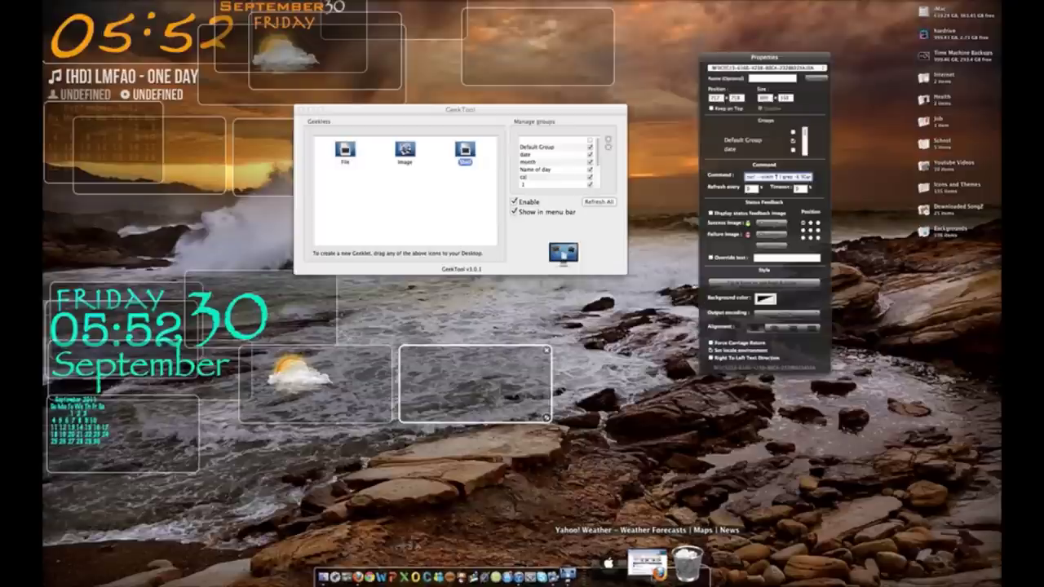
- Switch to the Yahoo! Weather page in Firefox, enlarge its window and search the forecasts for sydney
click(648, 563)
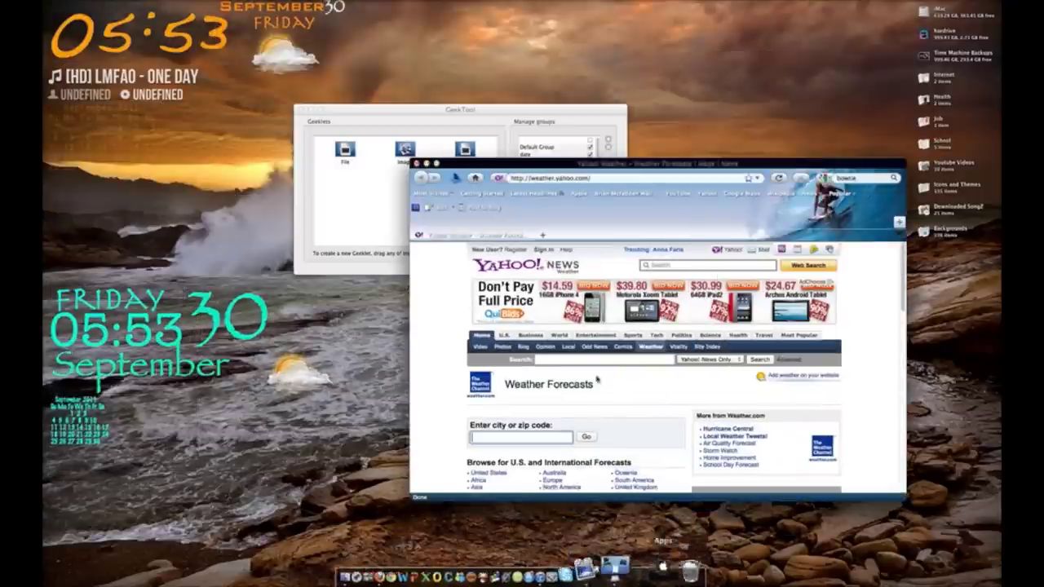
drag(574, 168, 481, 10)
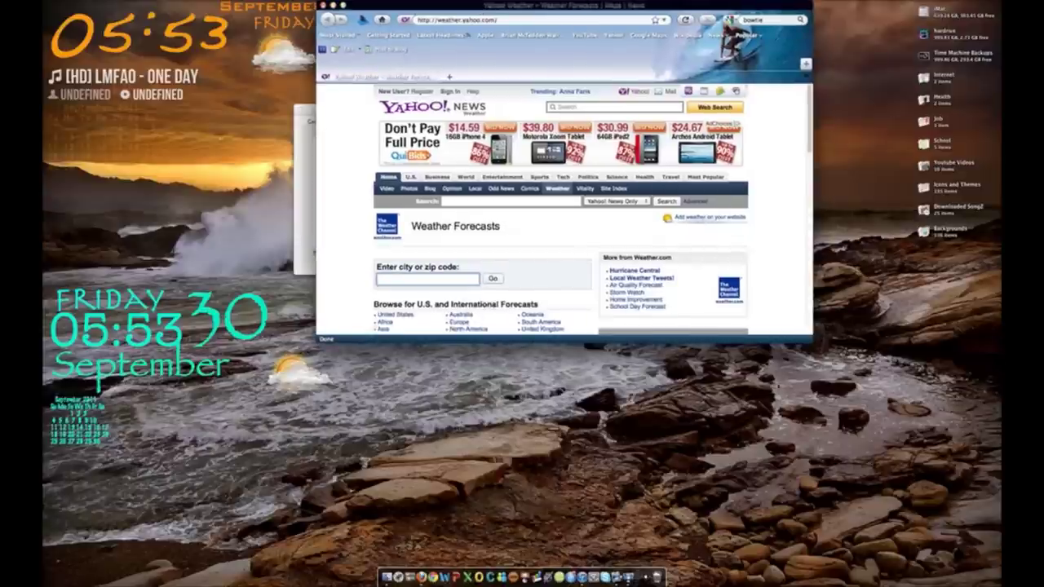
drag(809, 339, 796, 470)
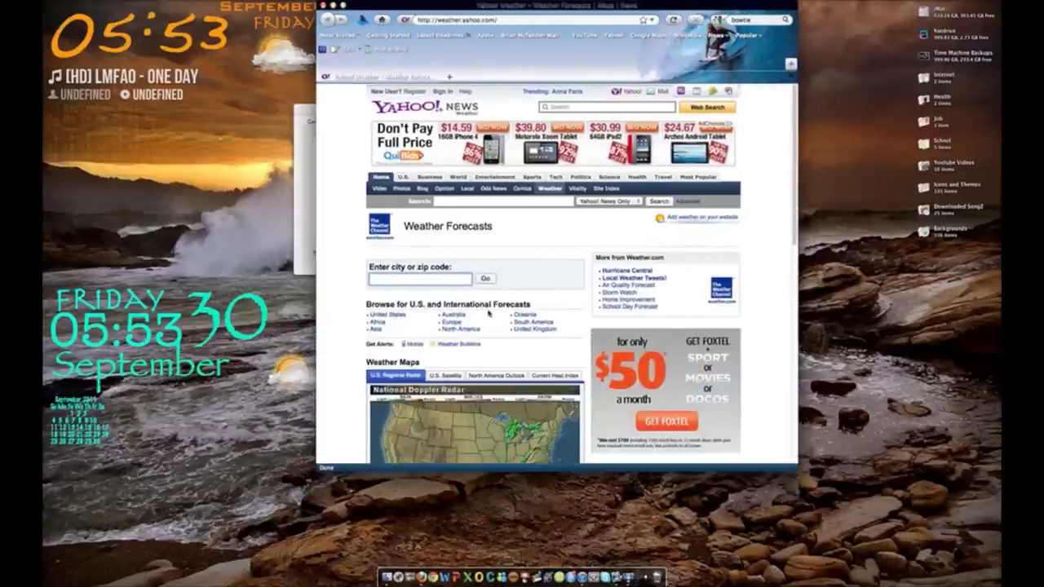
click(430, 279)
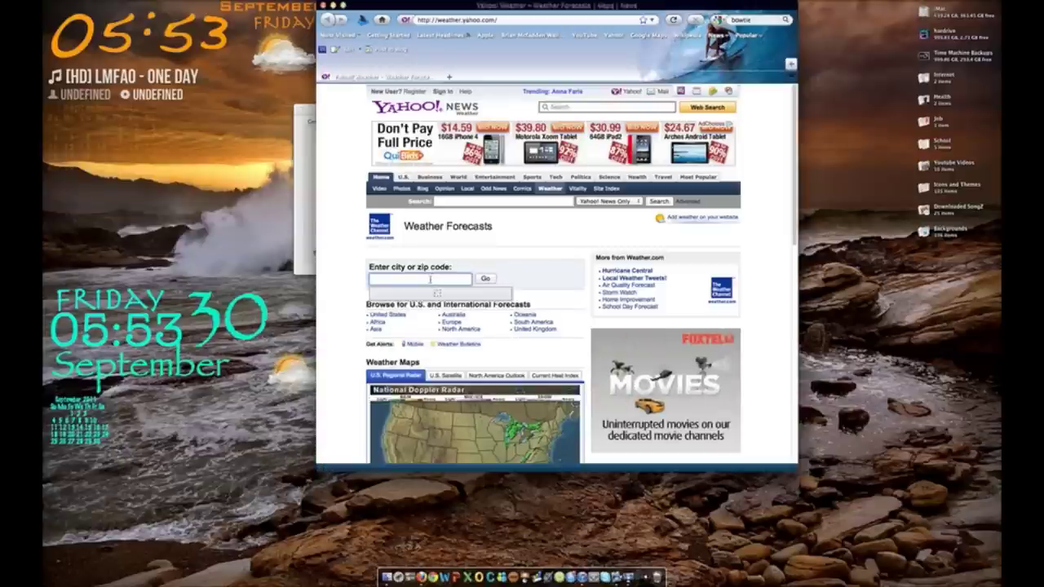
text(sydney)
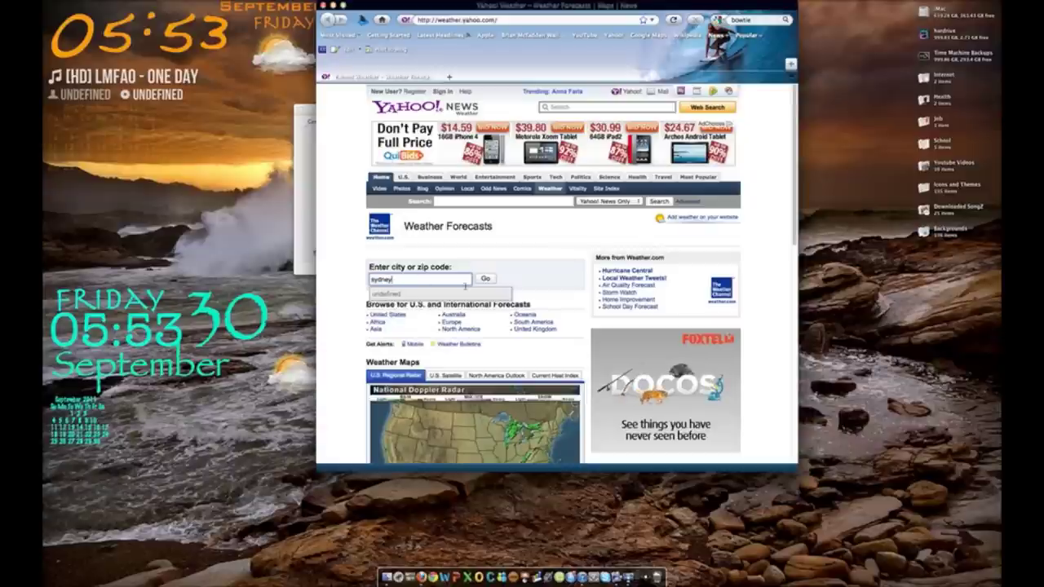
click(486, 279)
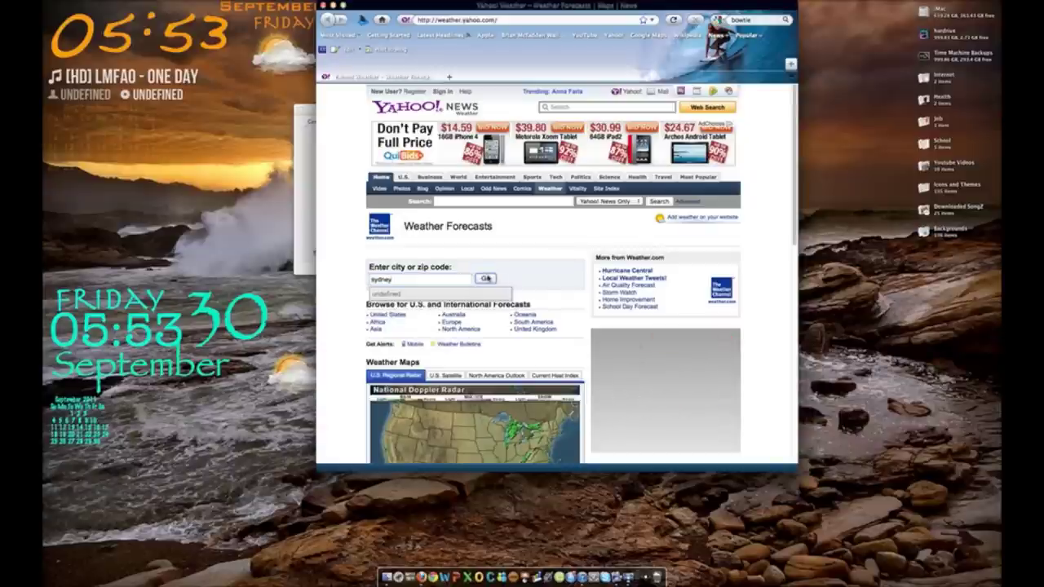
- Repeat the forecast search with the city entered as Sydney, then browse the forecasts for Australia
click(397, 278)
double_click(397, 279)
text(Sy)
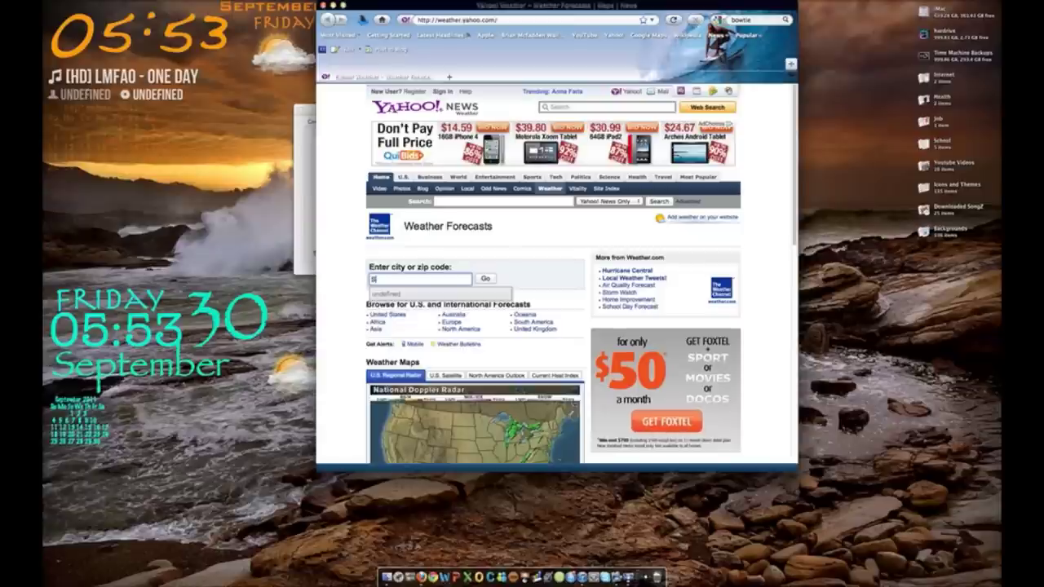
text(d)
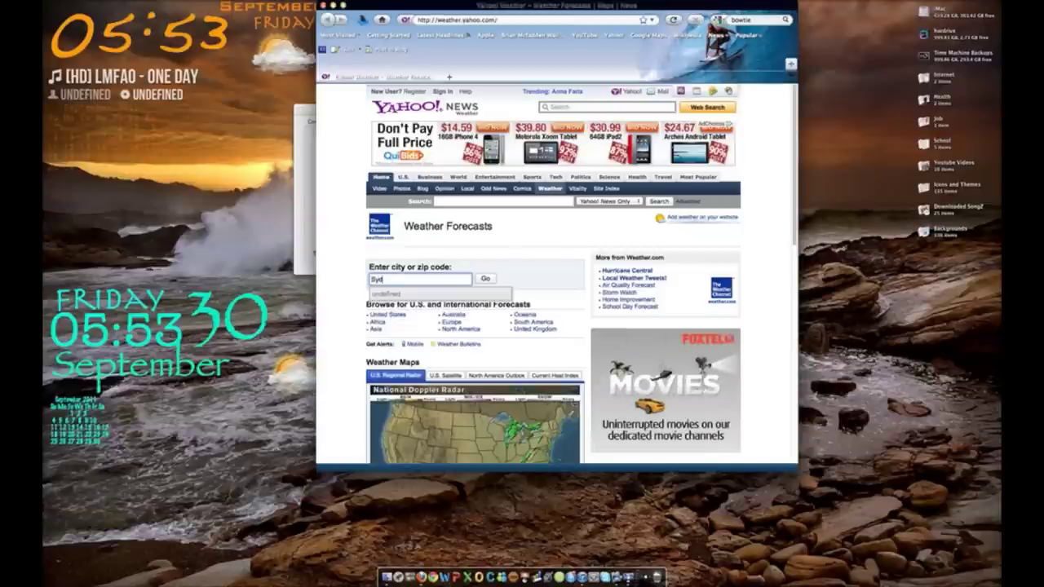
text(ney)
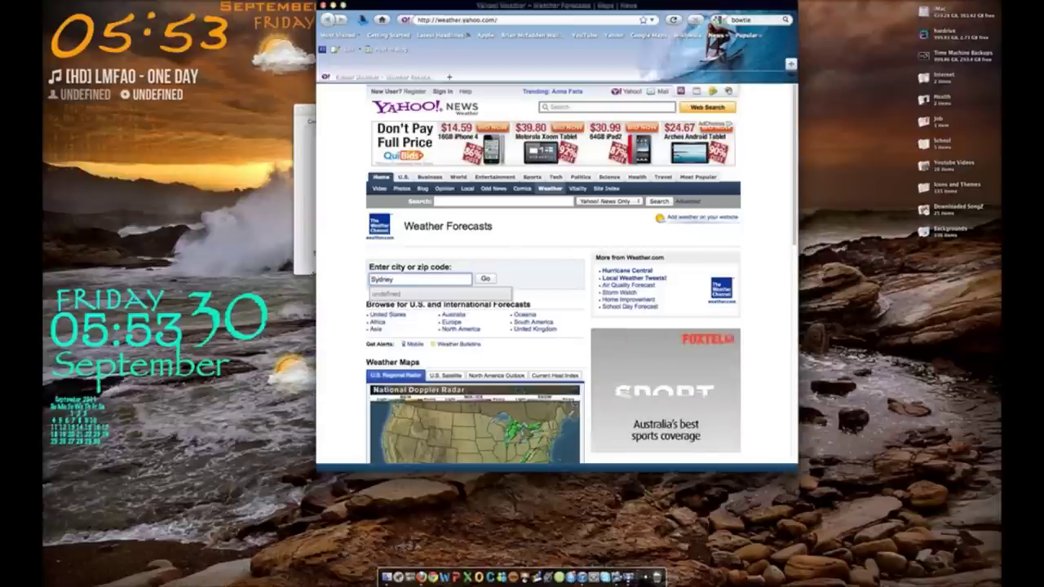
key(Return)
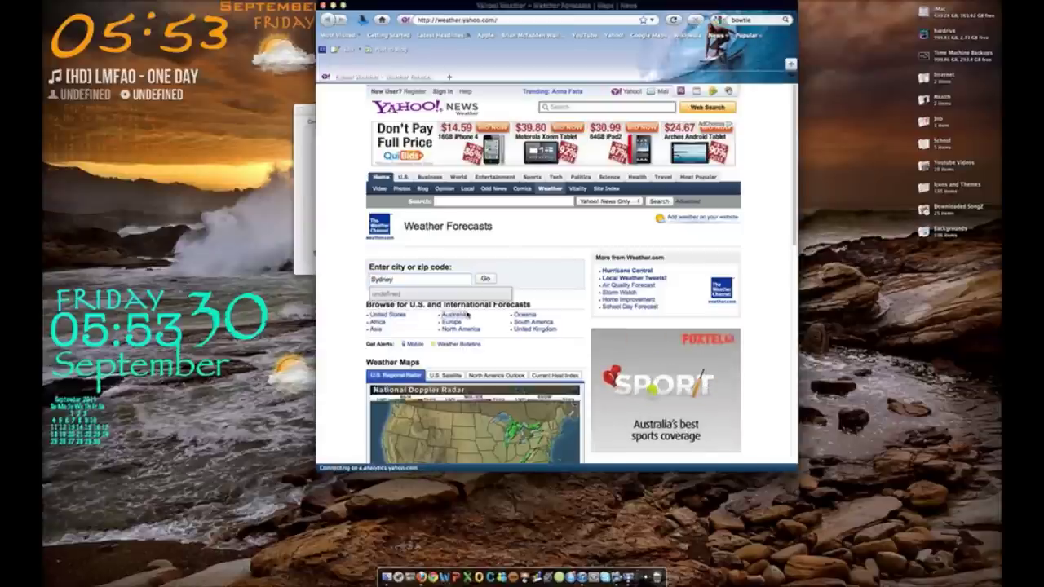
click(451, 313)
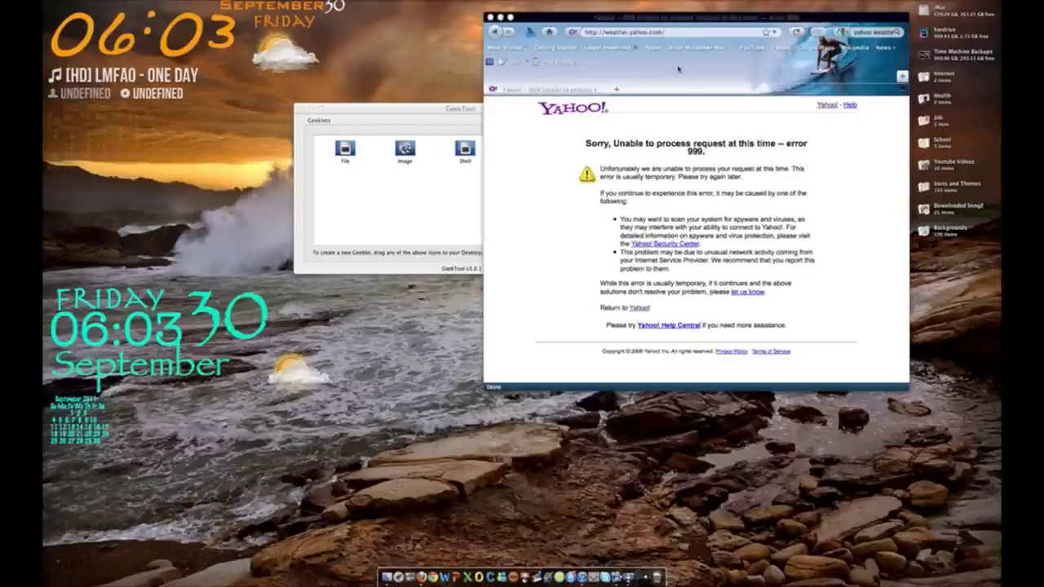
- Examine the Yahoo! error page, move the browser aside and return to the GeekTool window
drag(675, 17, 466, 4)
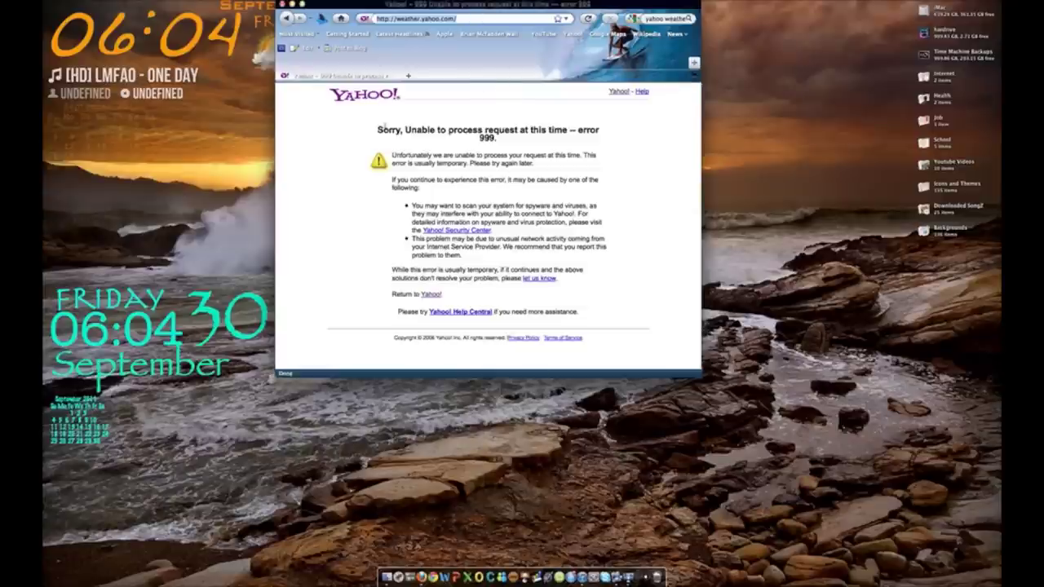
drag(375, 132, 611, 137)
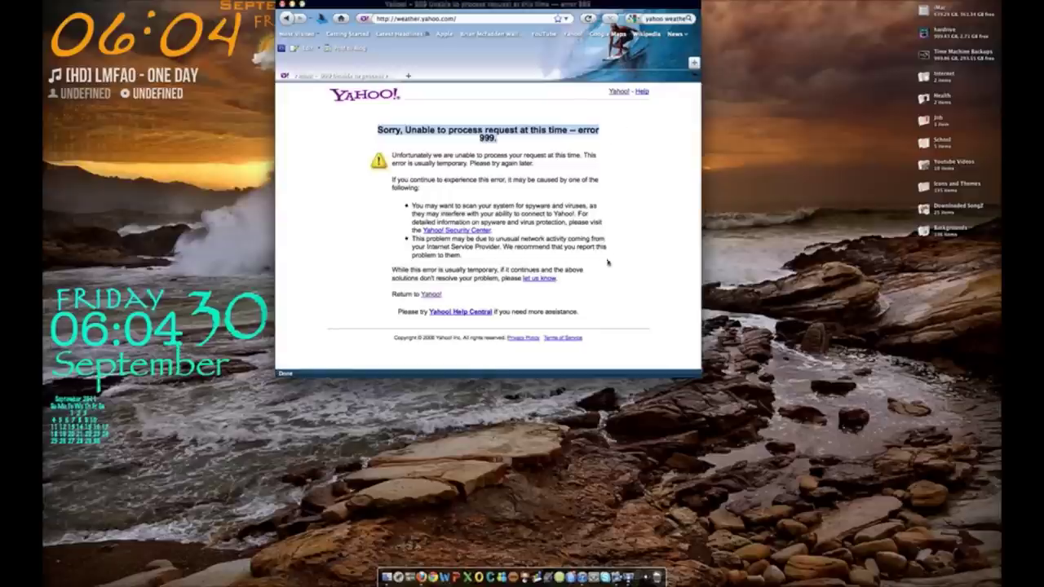
triple_click(581, 235)
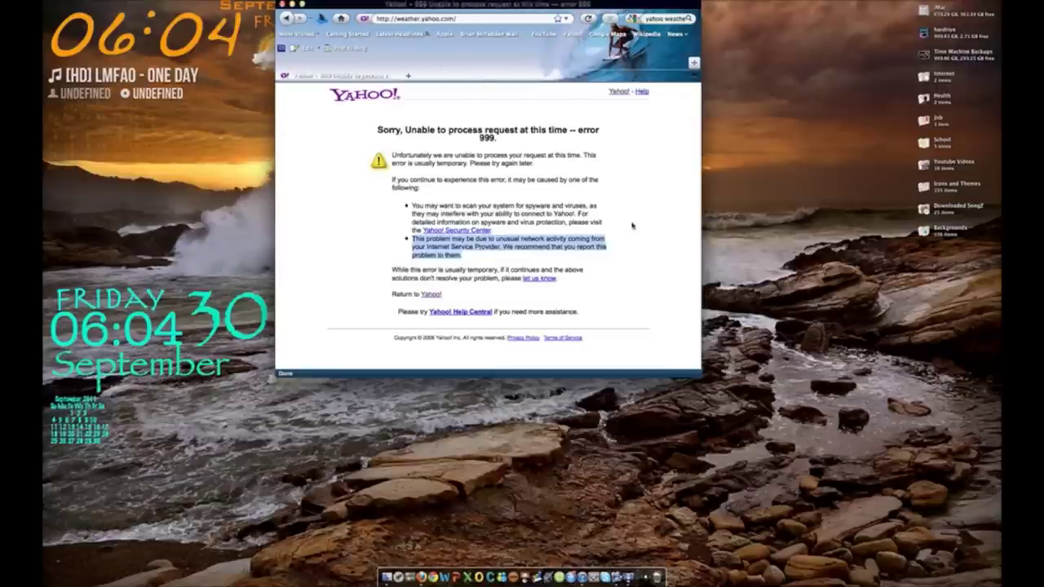
click(526, 16)
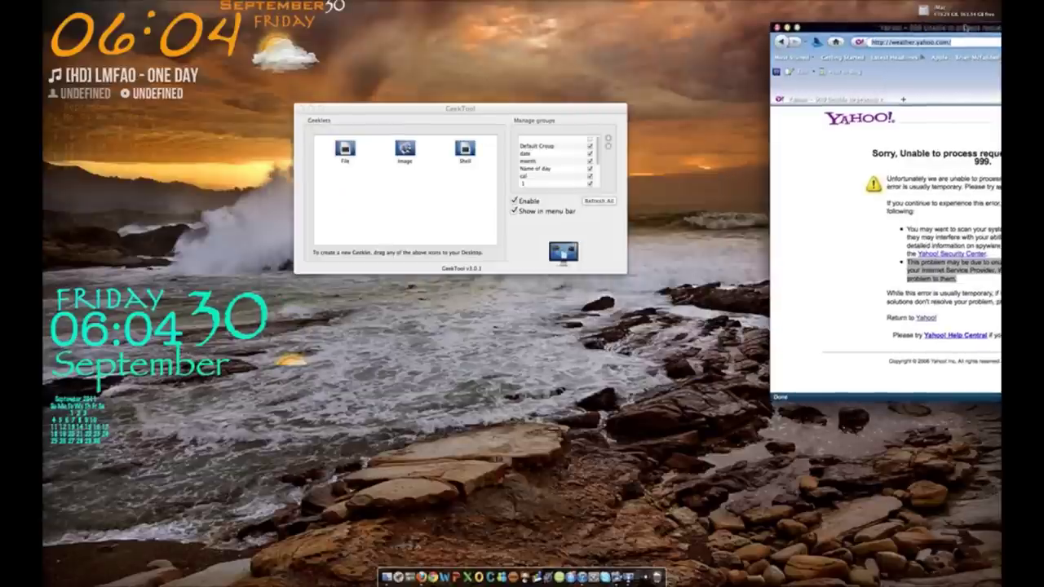
click(422, 262)
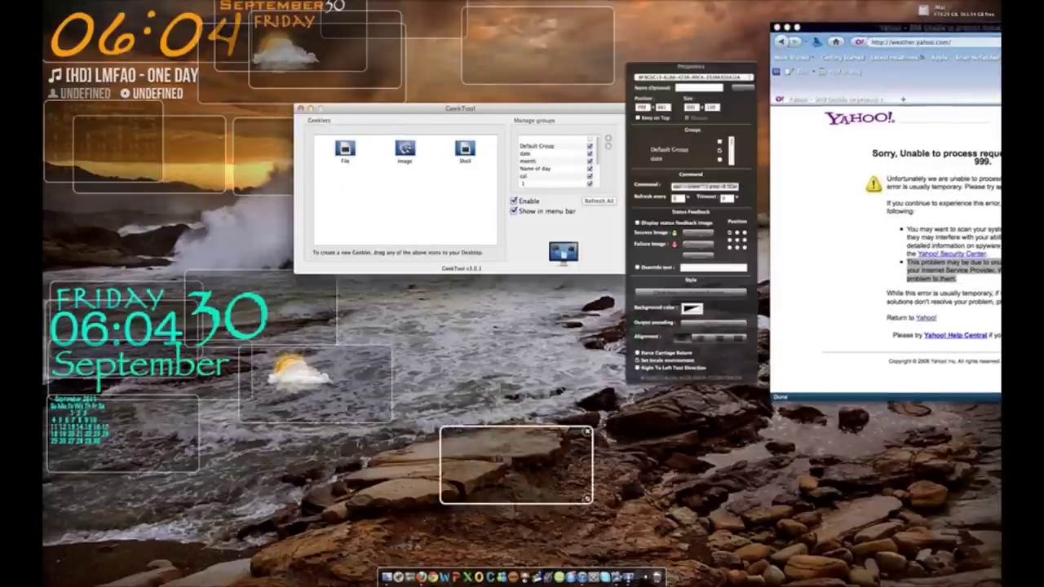
- Move the new Shell geeklet higher on the desktop and paste the web address between the quotation marks of its curl command
drag(520, 473, 481, 355)
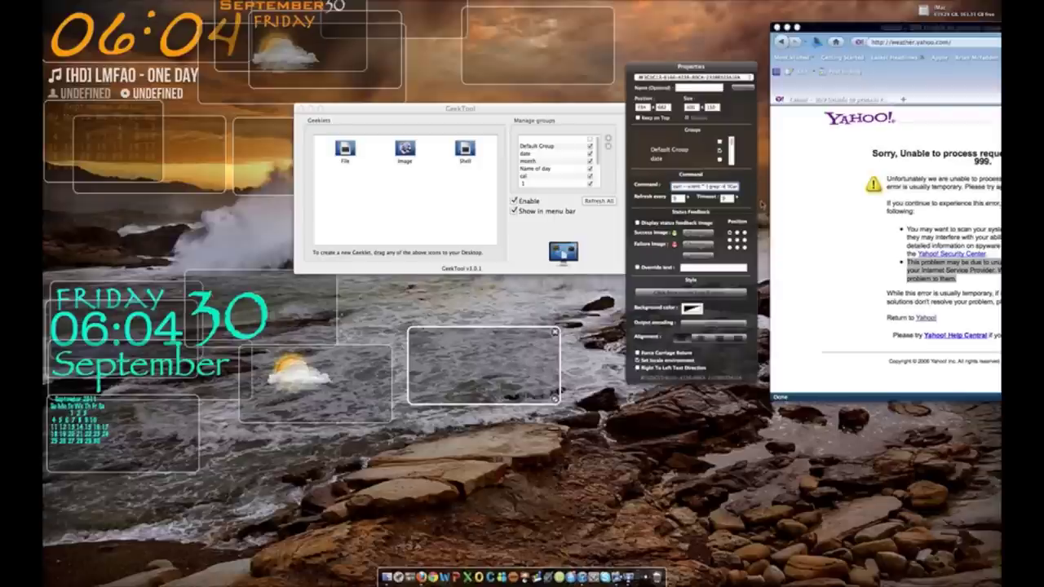
key(super+v)
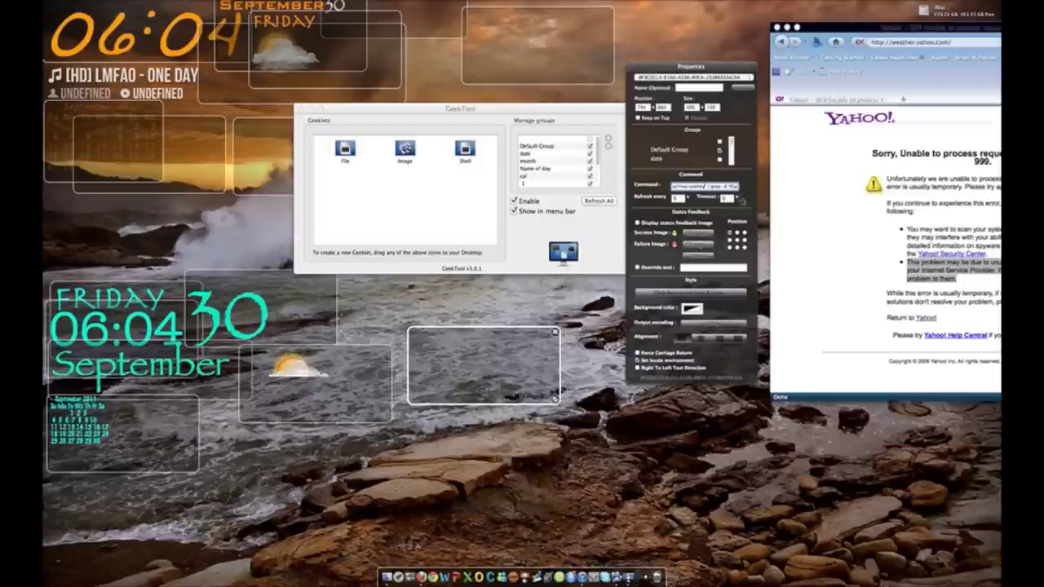
key(BackSpace)
key(BackSpace)
key(BackSpace)
key(BackSpace)
key(BackSpace)
key(Right)
key(Right)
key(Right)
key(Right)
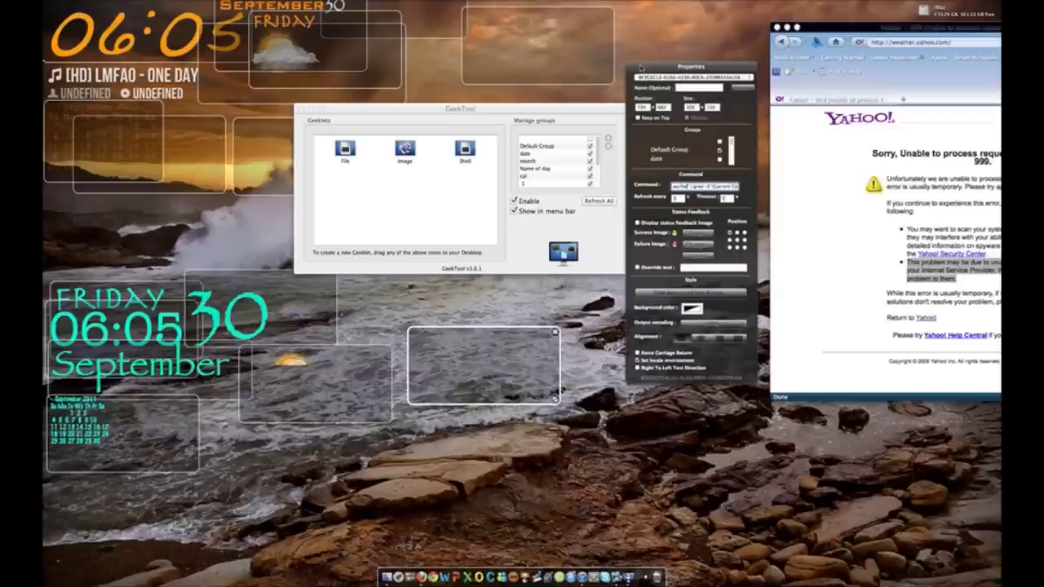
- Delete the new Shell geeklet and move the weather icon geeklet beside the turquoise month name
drag(640, 68, 662, 44)
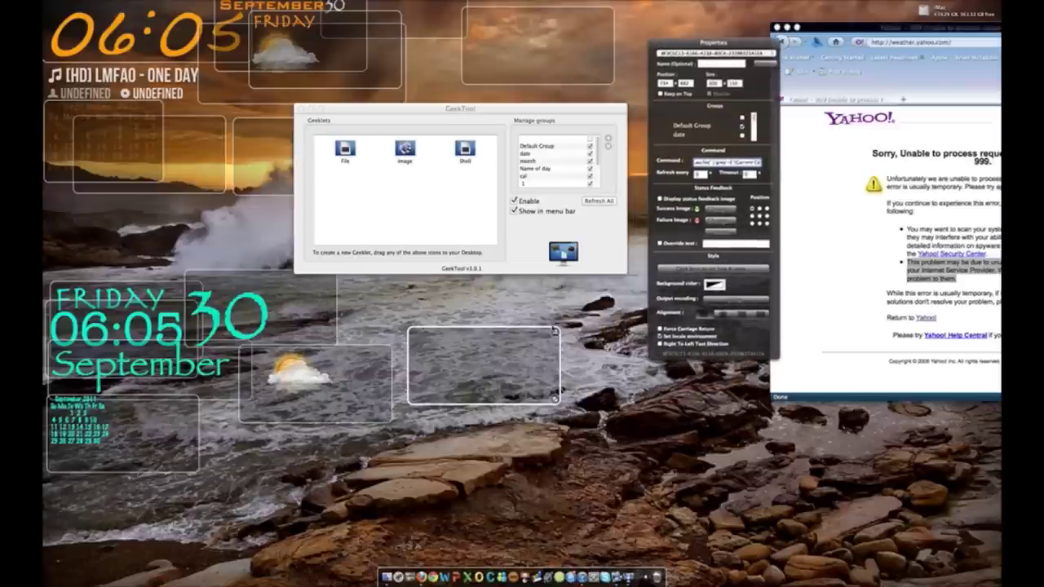
click(555, 332)
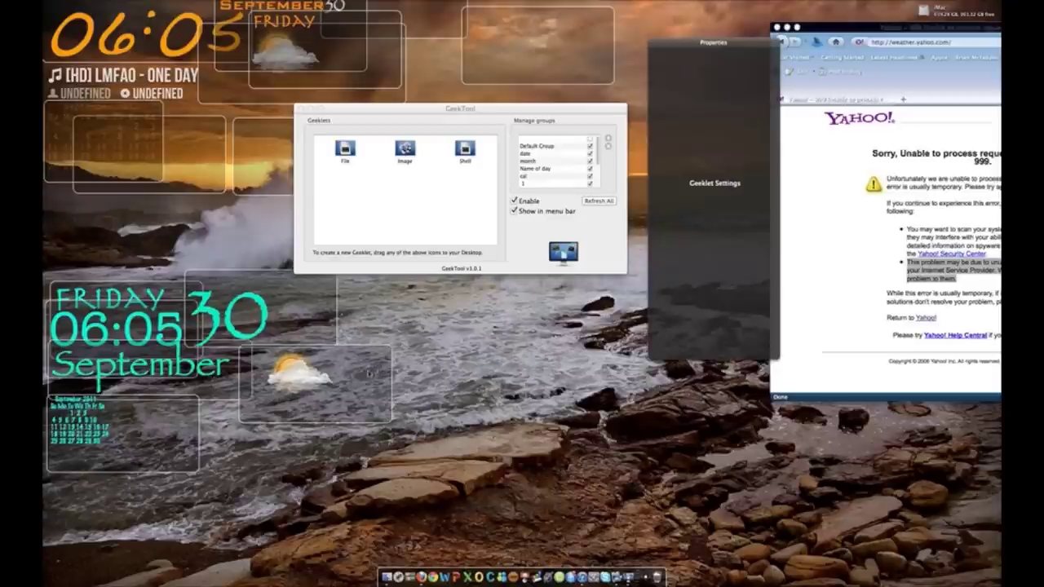
drag(371, 371, 338, 362)
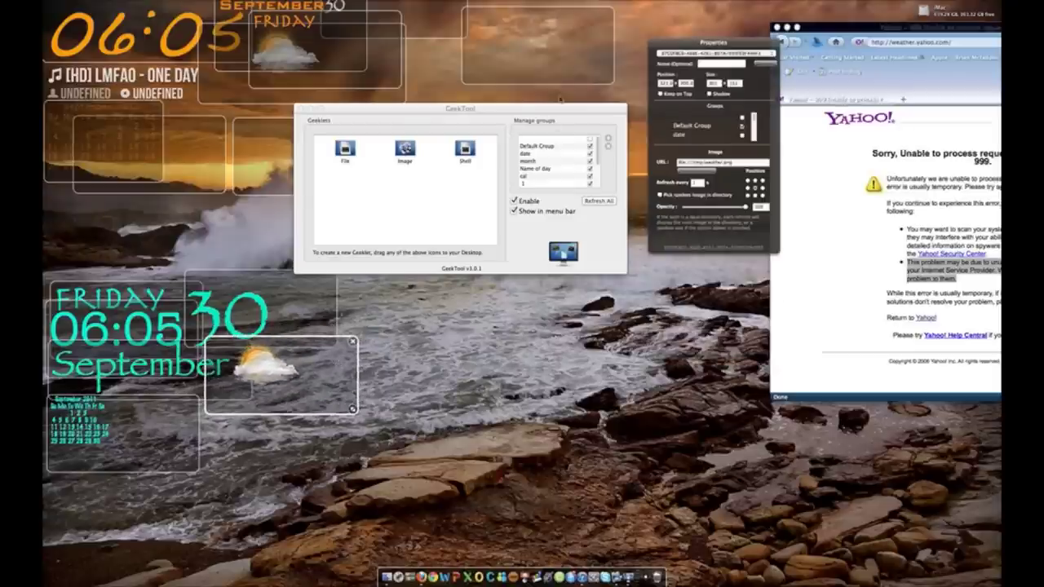
- Close the GeekTool and browser windows, then launch Bowtie and open its preferences
click(300, 108)
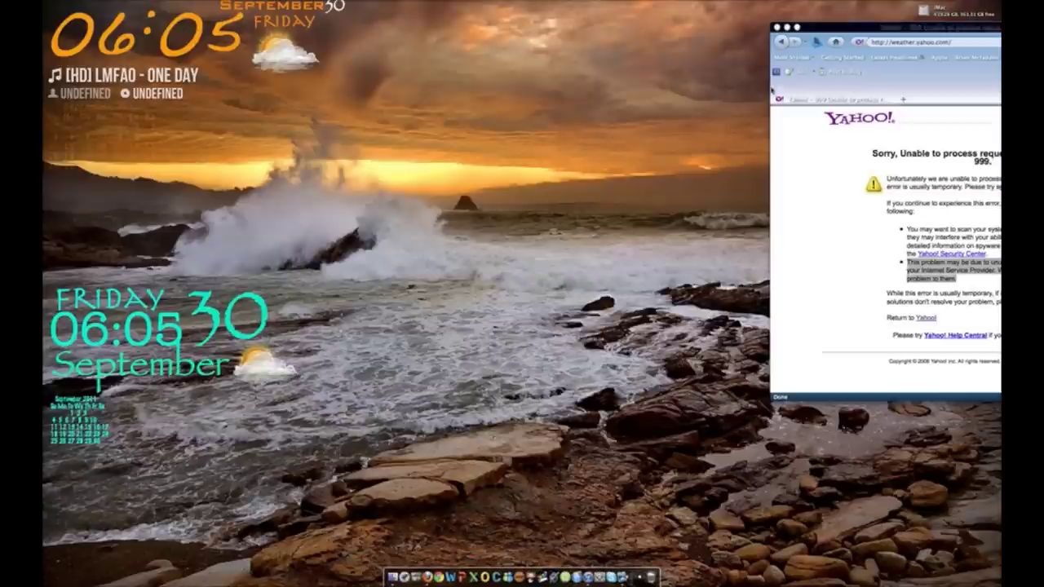
click(775, 26)
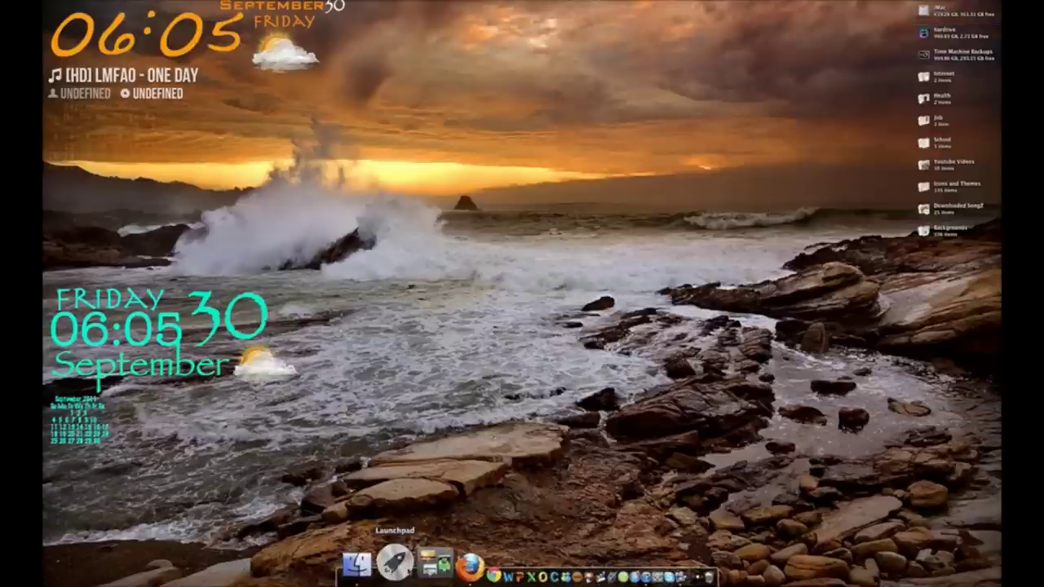
click(385, 564)
click(561, 499)
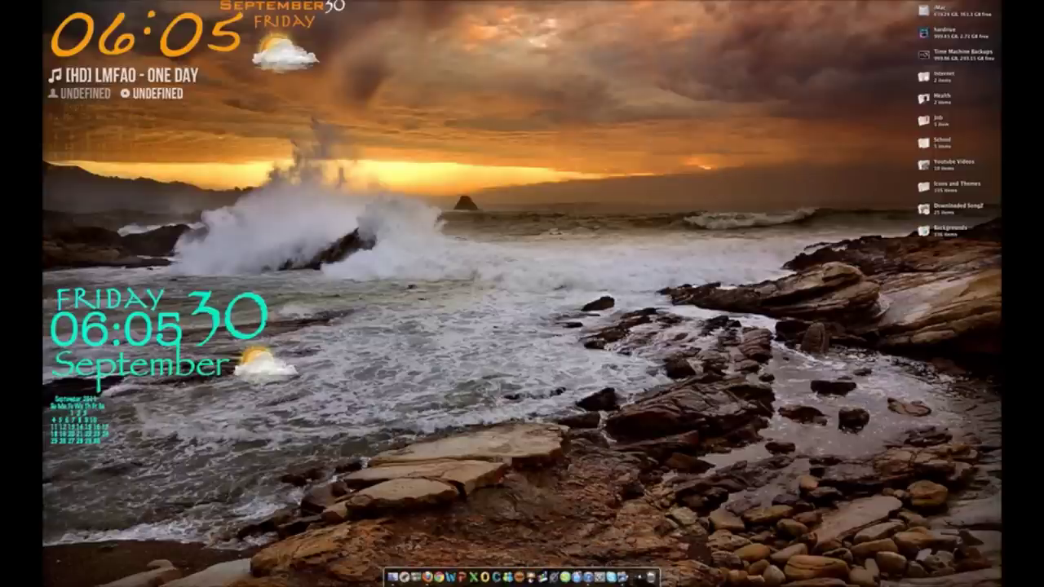
click(768, 2)
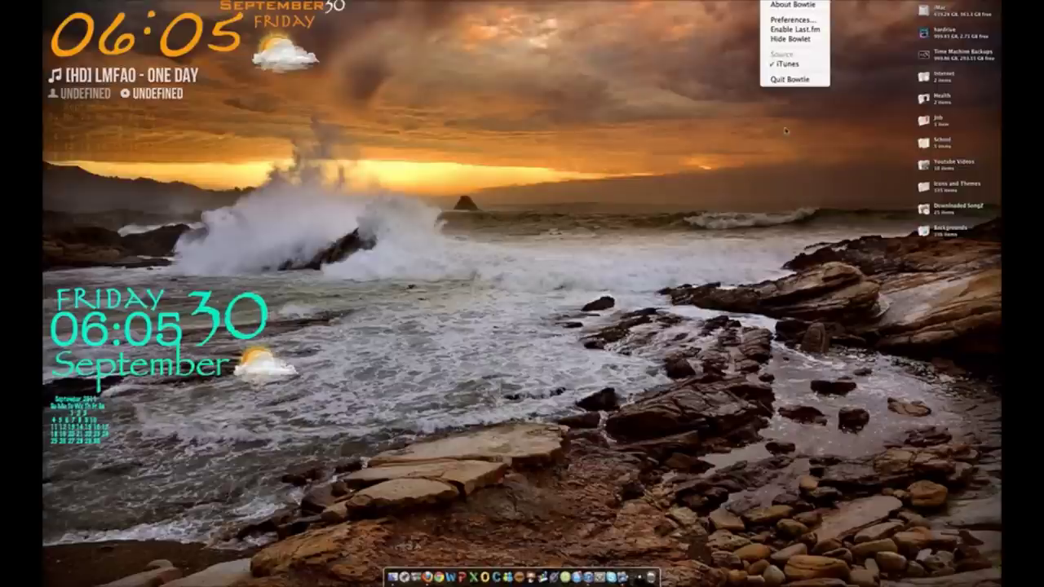
click(790, 21)
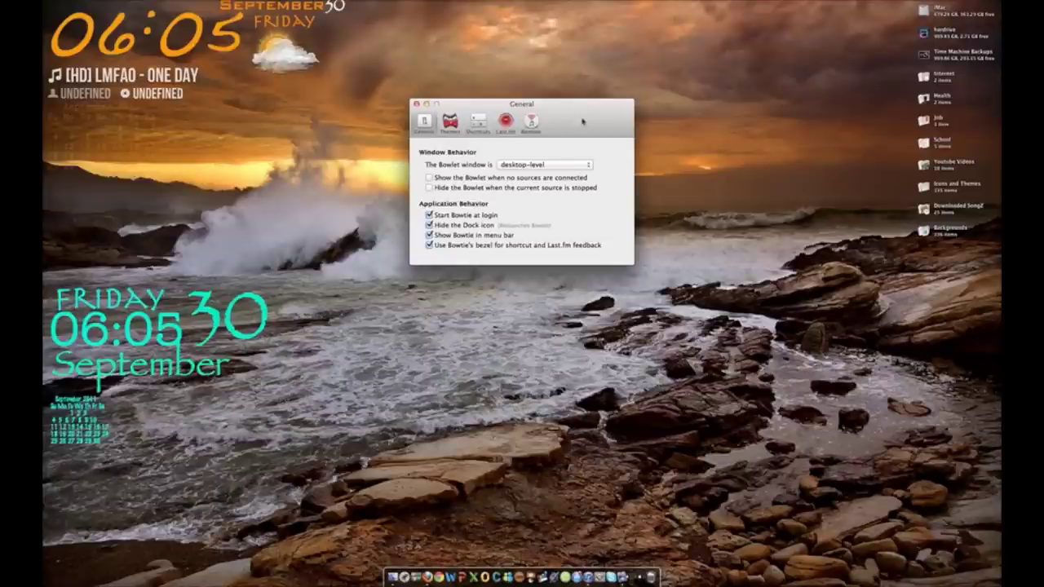
drag(583, 122, 475, 45)
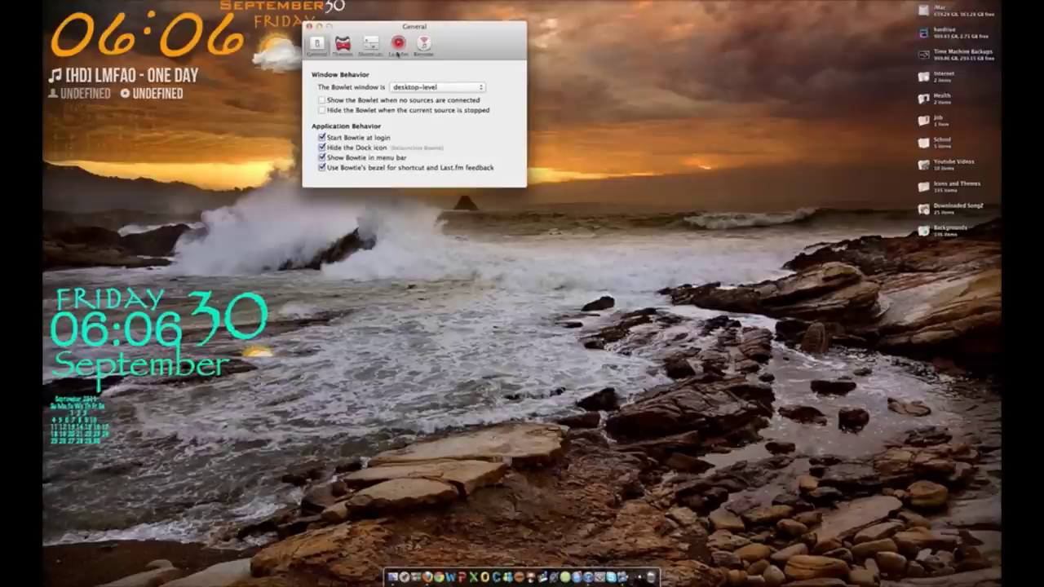
- Preview the installed Bowtie themes, including Default, Geeky 2.0, Neon, Rows and Vinyl Nano 2.0
click(343, 45)
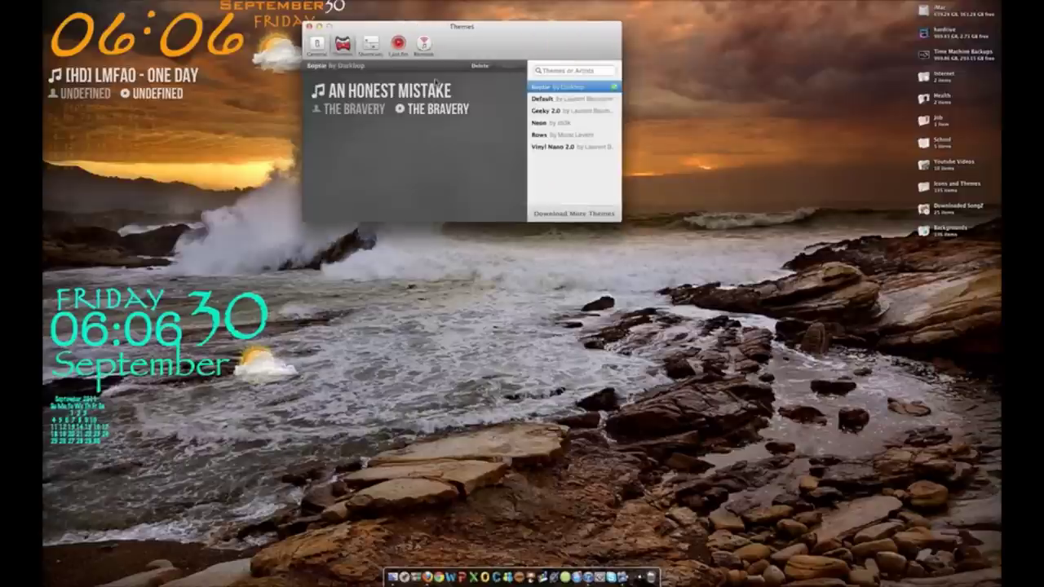
drag(548, 29, 531, 7)
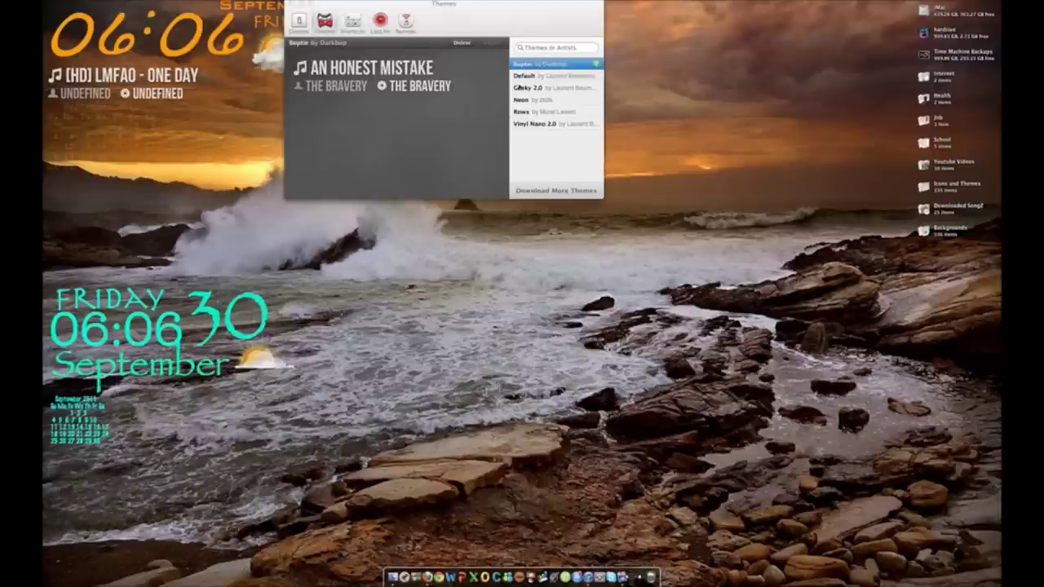
click(557, 77)
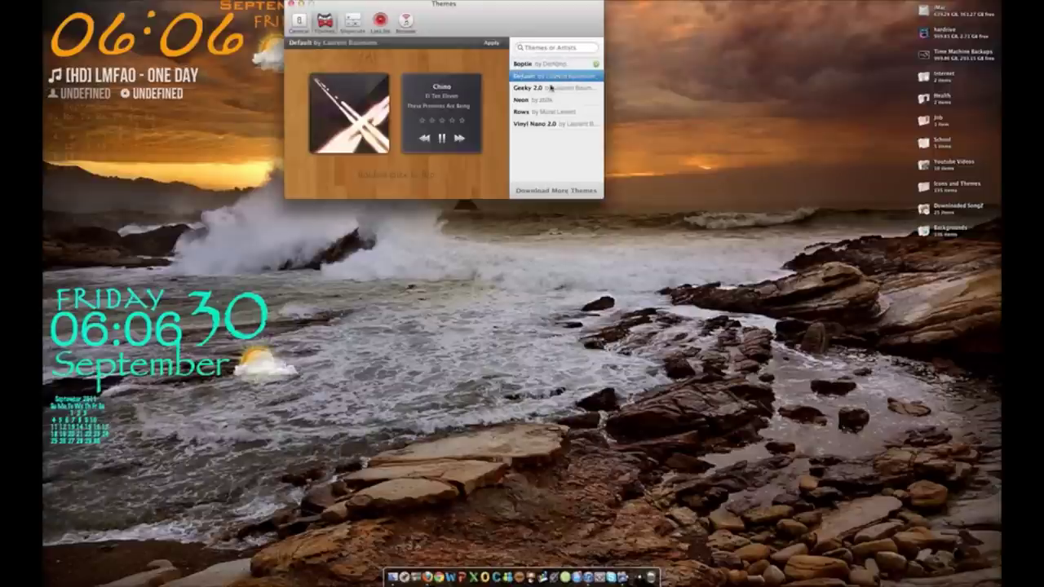
click(550, 87)
click(551, 99)
click(551, 112)
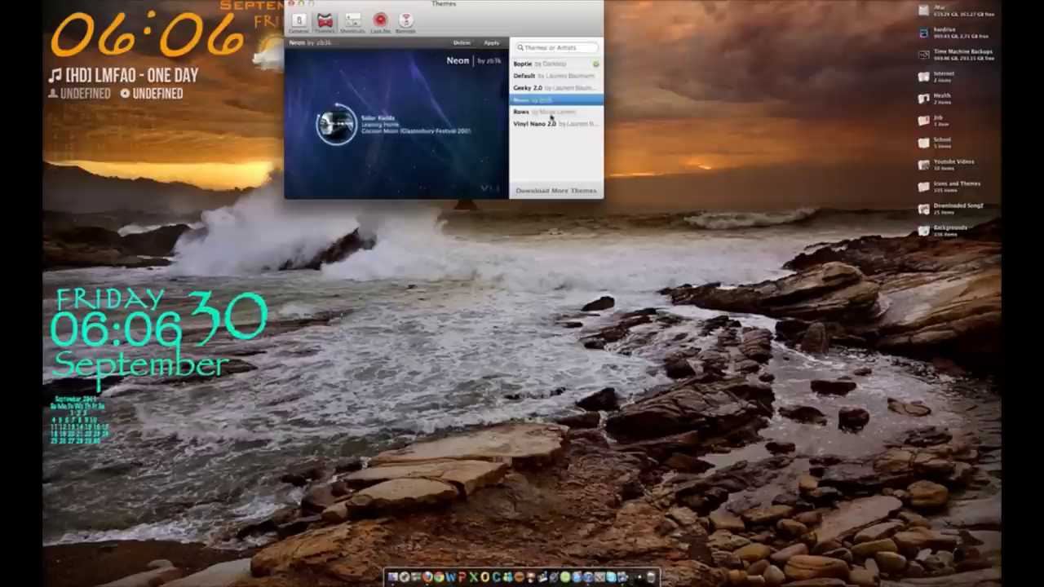
click(551, 124)
- Apply the Neon theme to the Bowtie desktop player
click(545, 99)
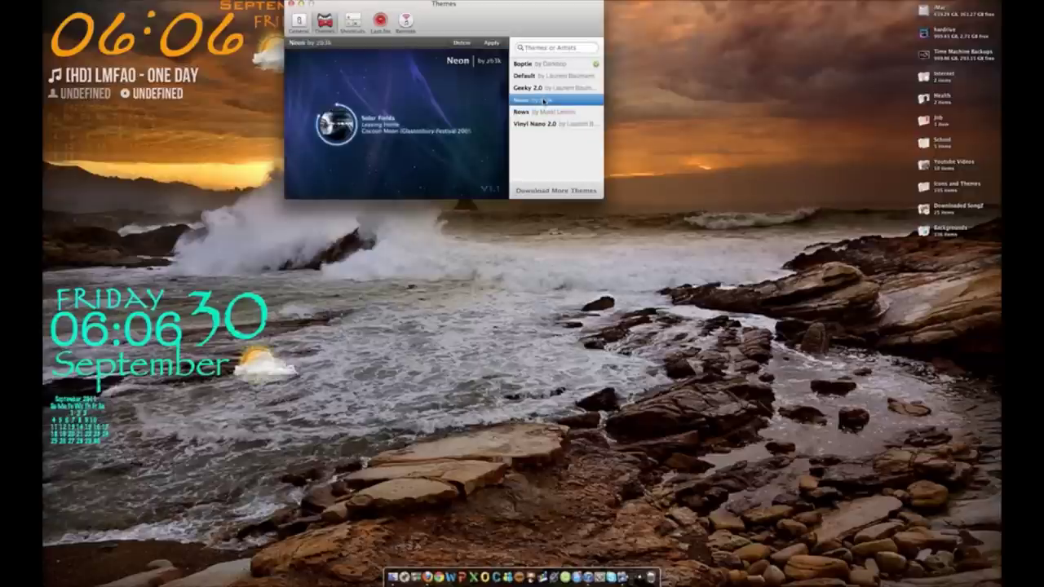
drag(523, 35, 533, 66)
click(500, 74)
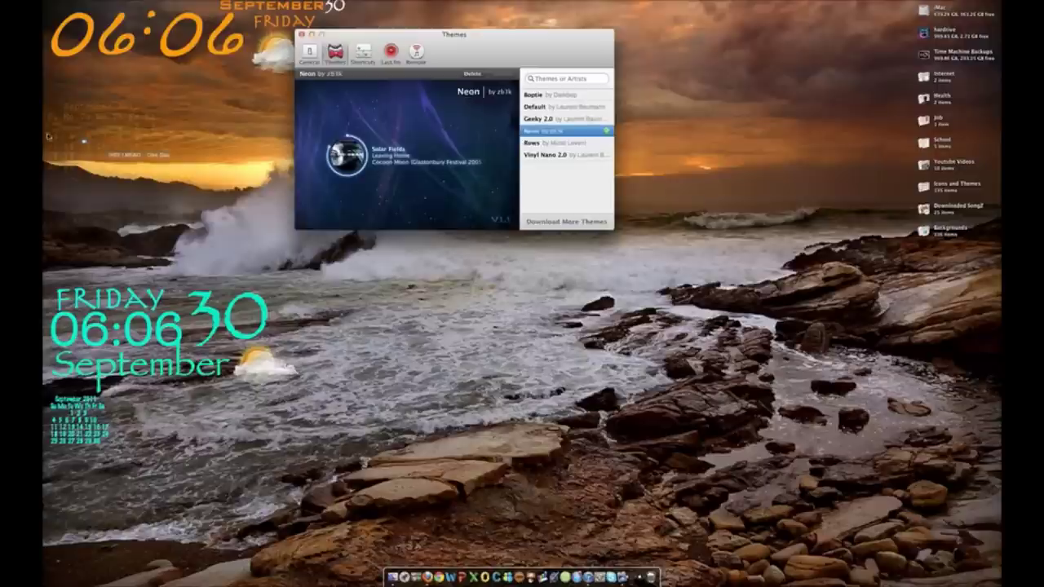
click(87, 142)
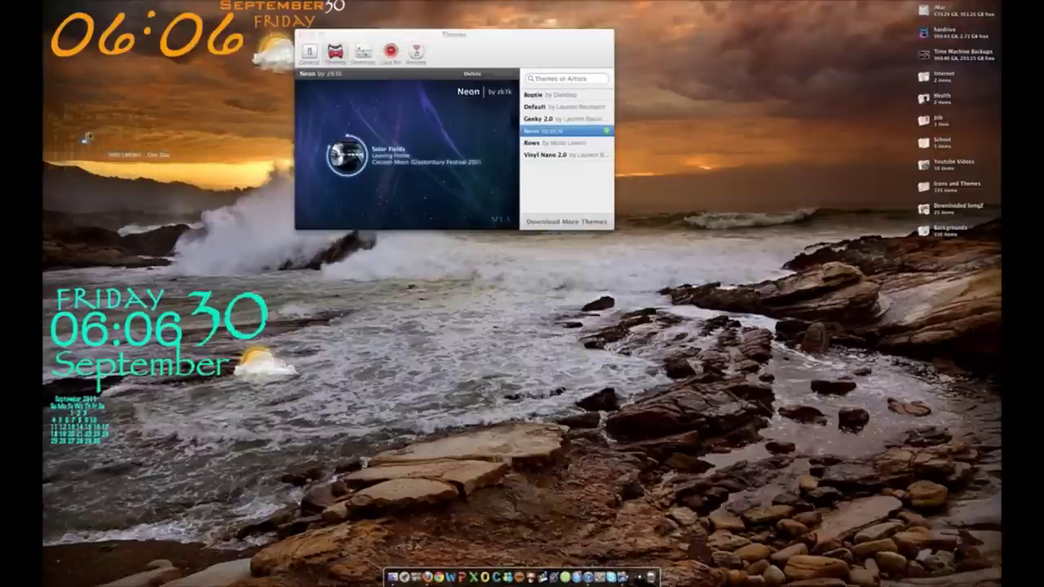
click(369, 51)
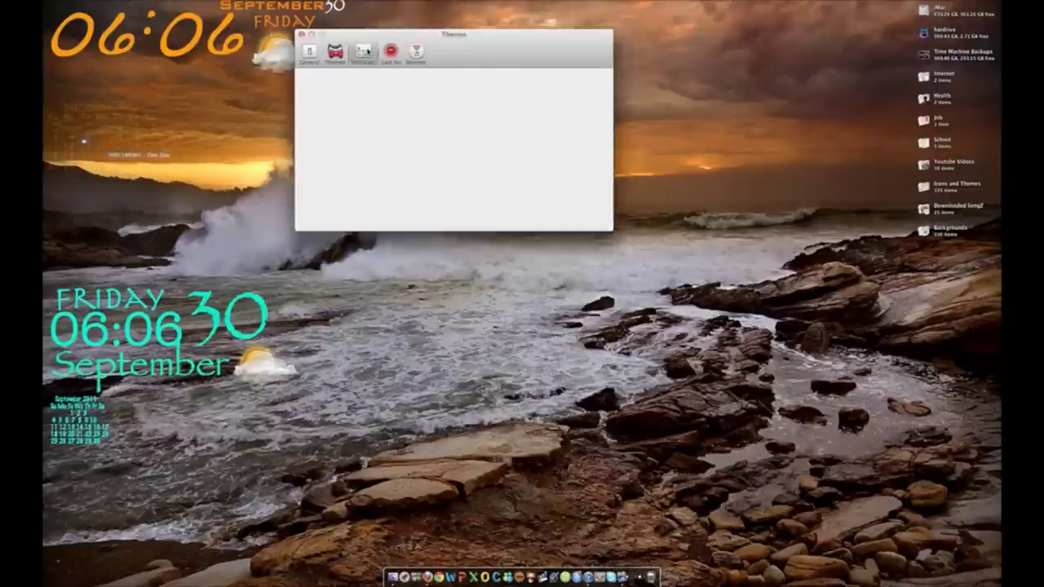
click(391, 51)
click(415, 52)
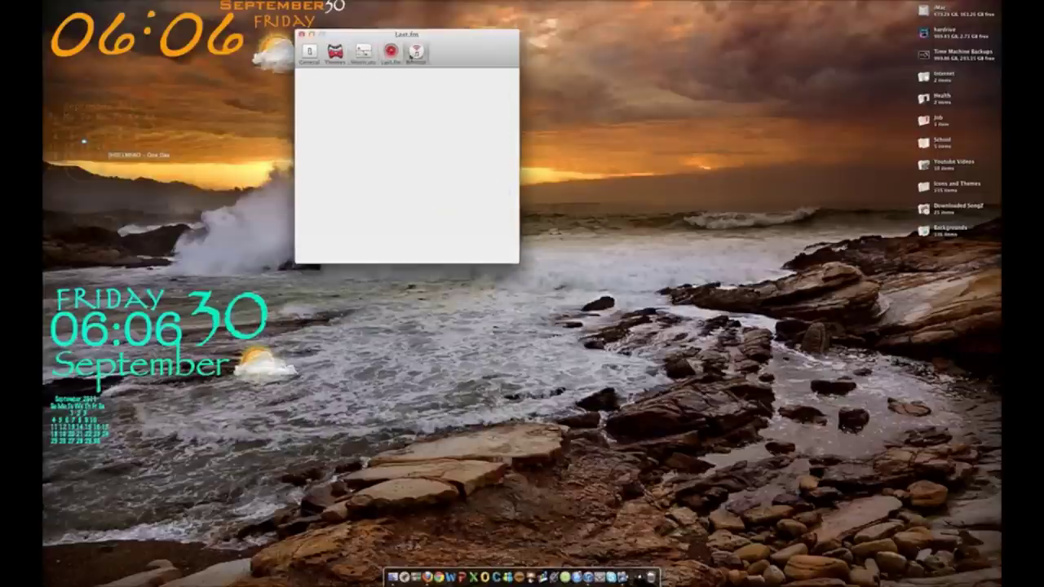
- Set the Bowlet window to a normal window and move the player directly beneath the orange clock, closing the preferences
click(316, 59)
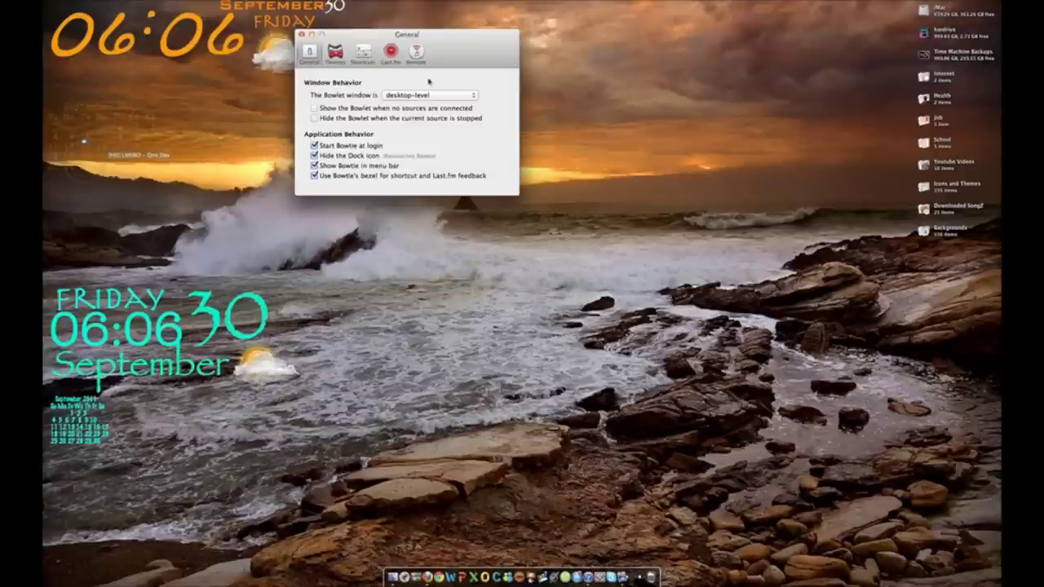
drag(101, 114, 75, 188)
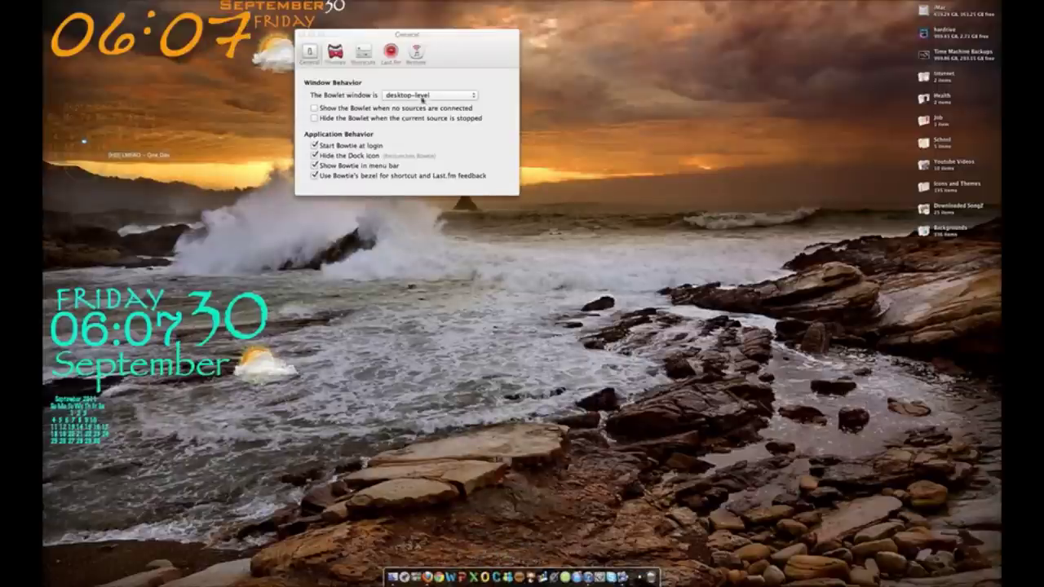
click(398, 93)
click(405, 96)
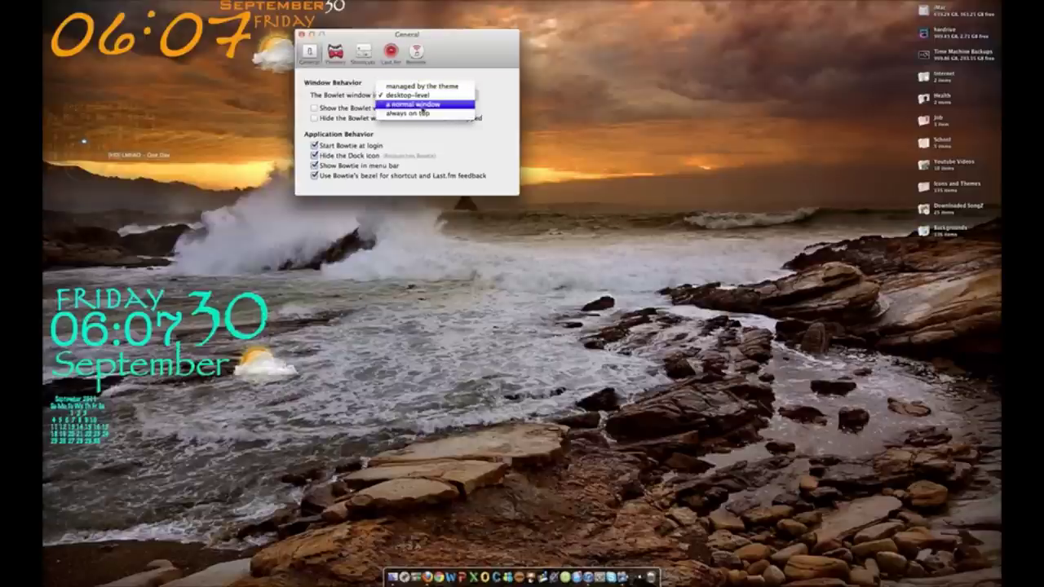
click(423, 106)
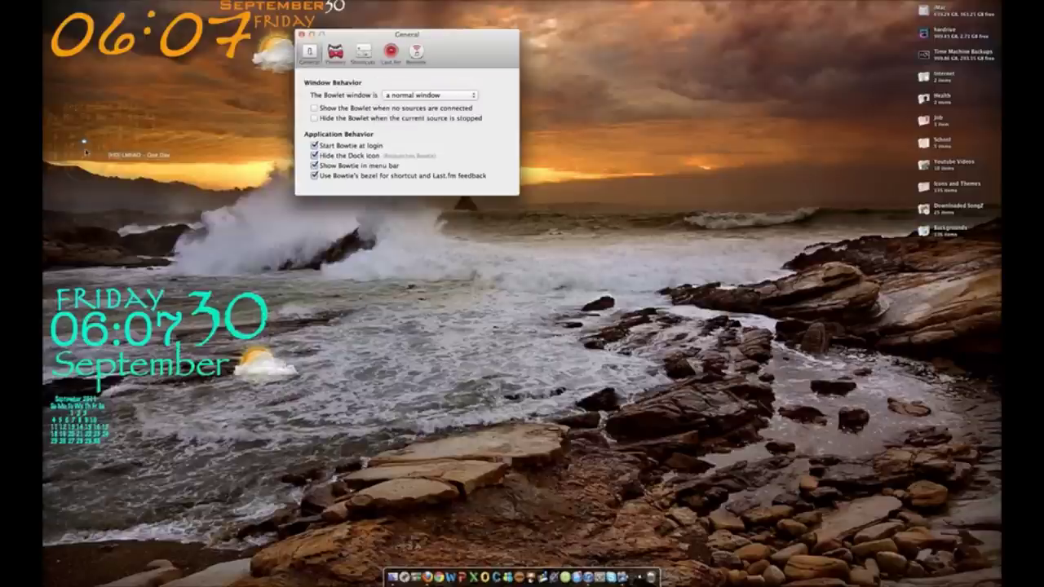
drag(83, 143, 66, 62)
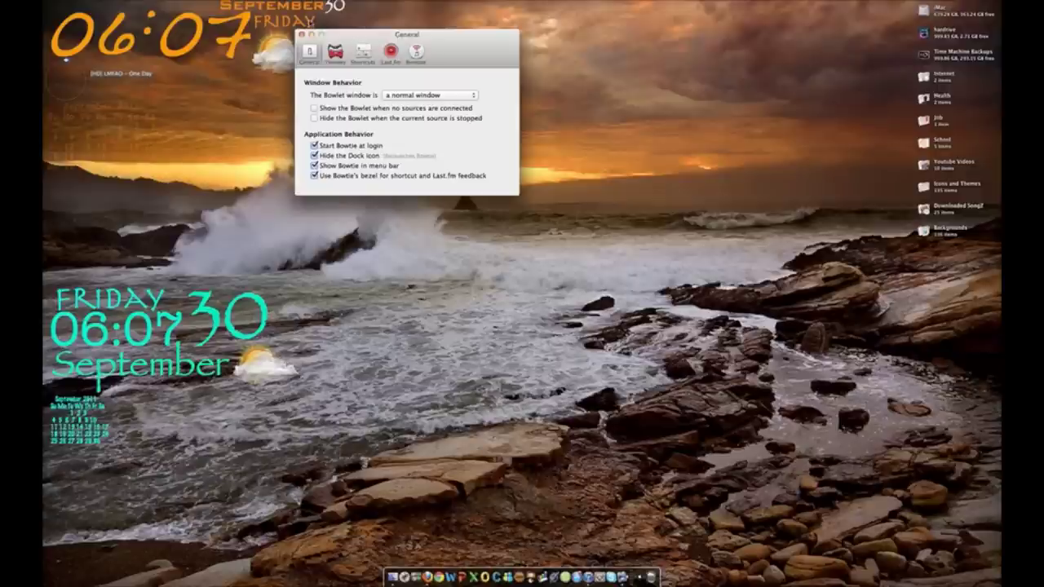
click(301, 35)
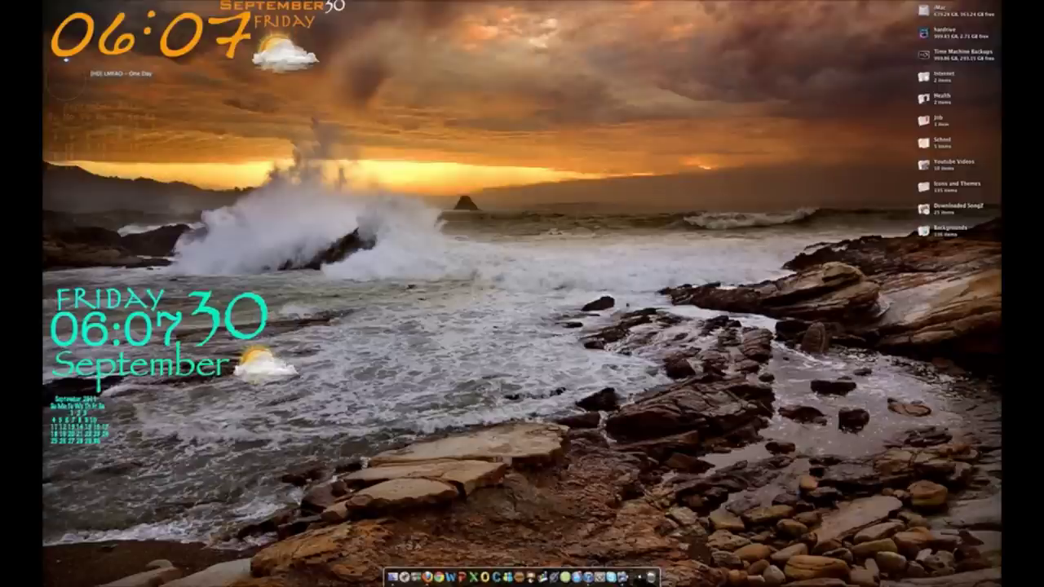
- Switch to iTunes and play This City, Read All About It and The Lazy Song in turn to test the desktop player
click(588, 563)
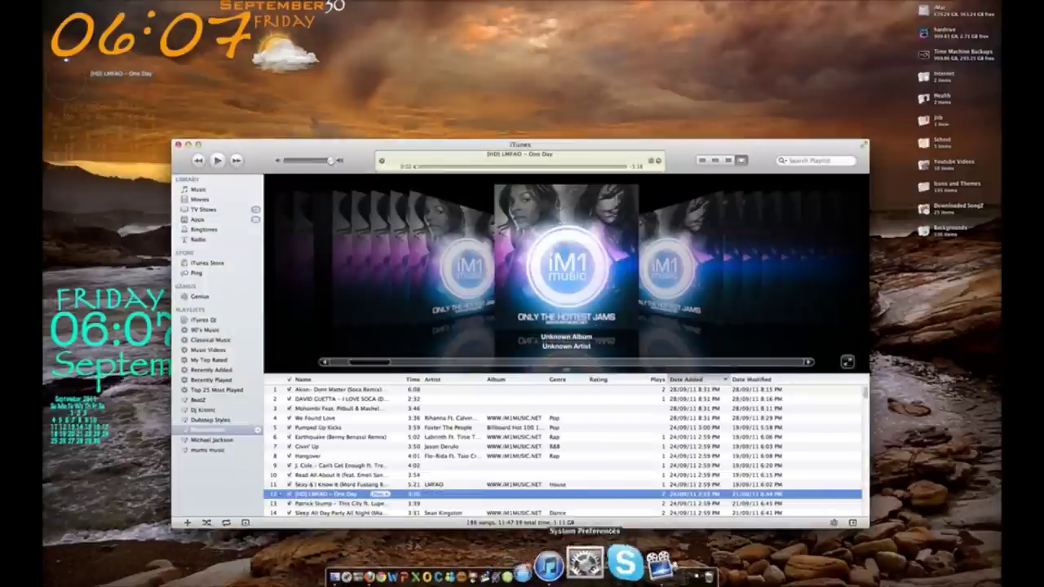
double_click(319, 505)
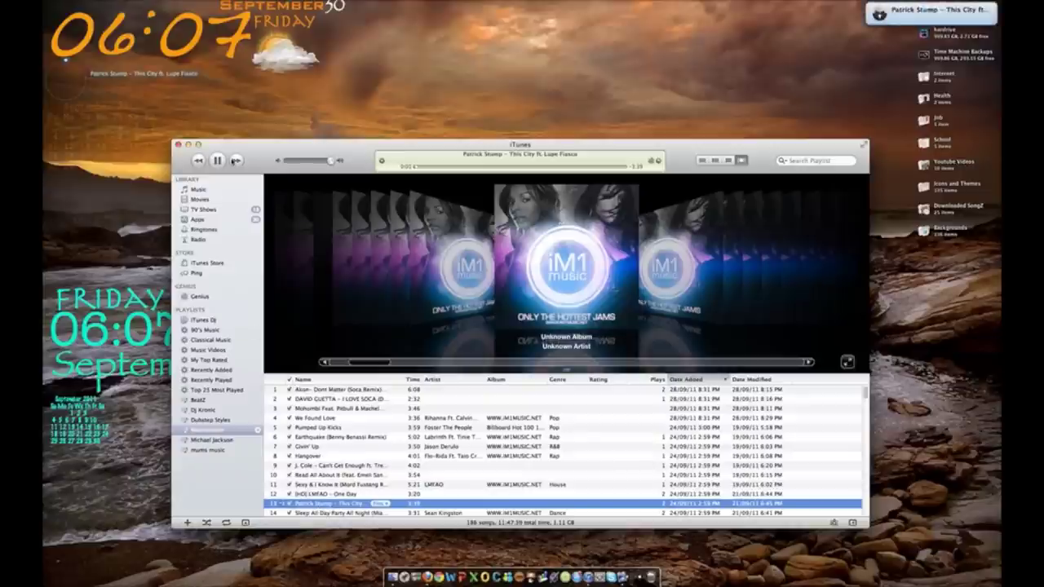
key(XF86AudioRaiseVolume)
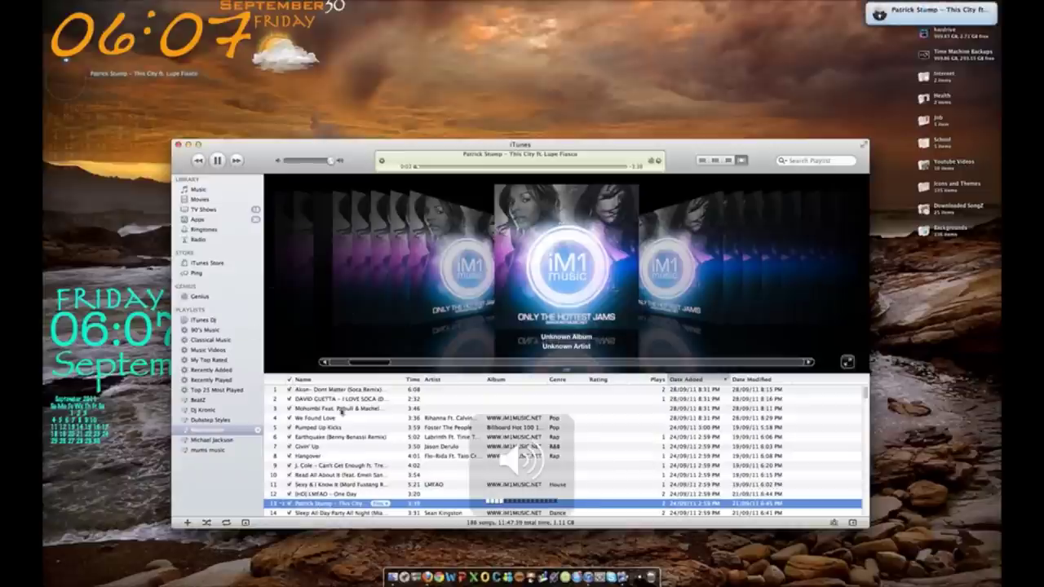
scroll(350, 444, down, 3)
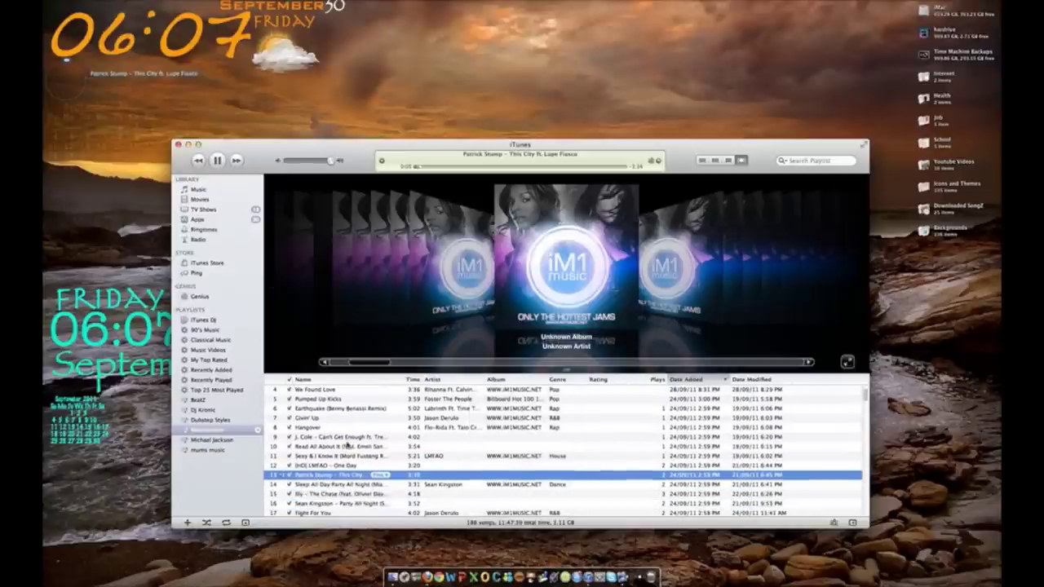
double_click(337, 448)
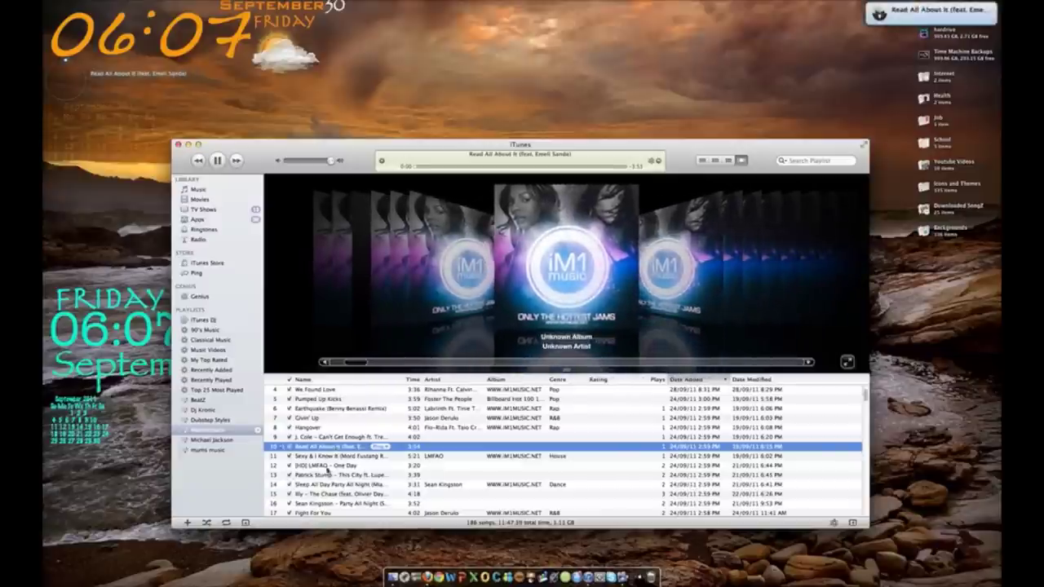
scroll(336, 457, down, 5)
double_click(334, 475)
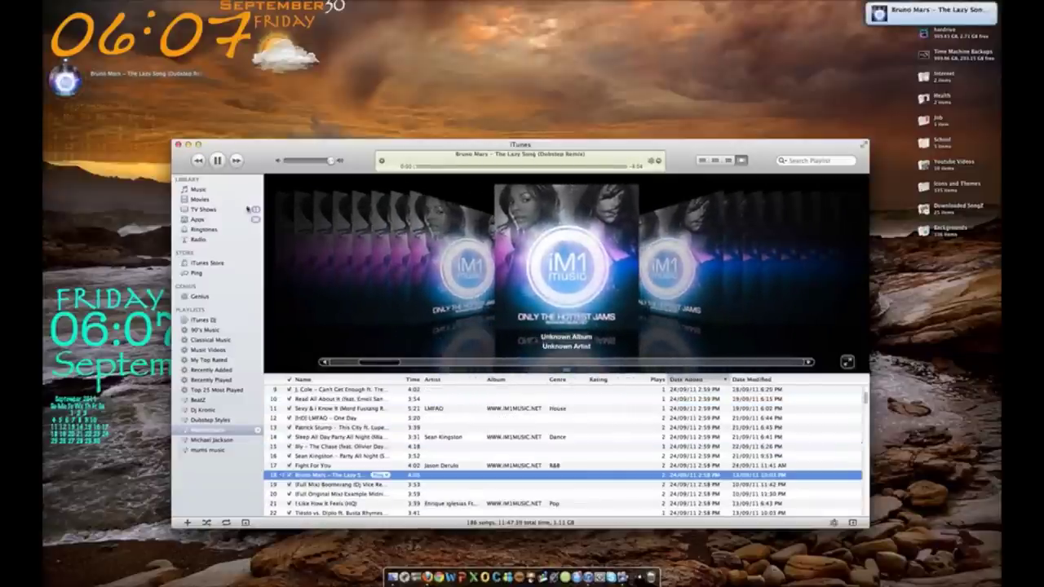
- Move the iTunes window away from the desktop player and shift the player slightly right beneath the orange clock
drag(237, 149, 312, 181)
click(111, 51)
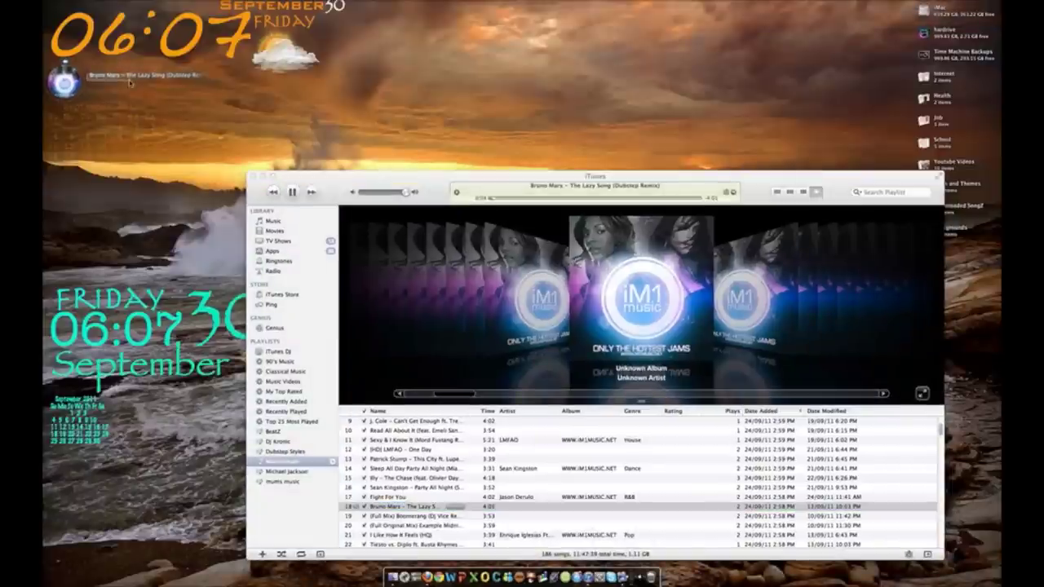
drag(75, 85, 85, 86)
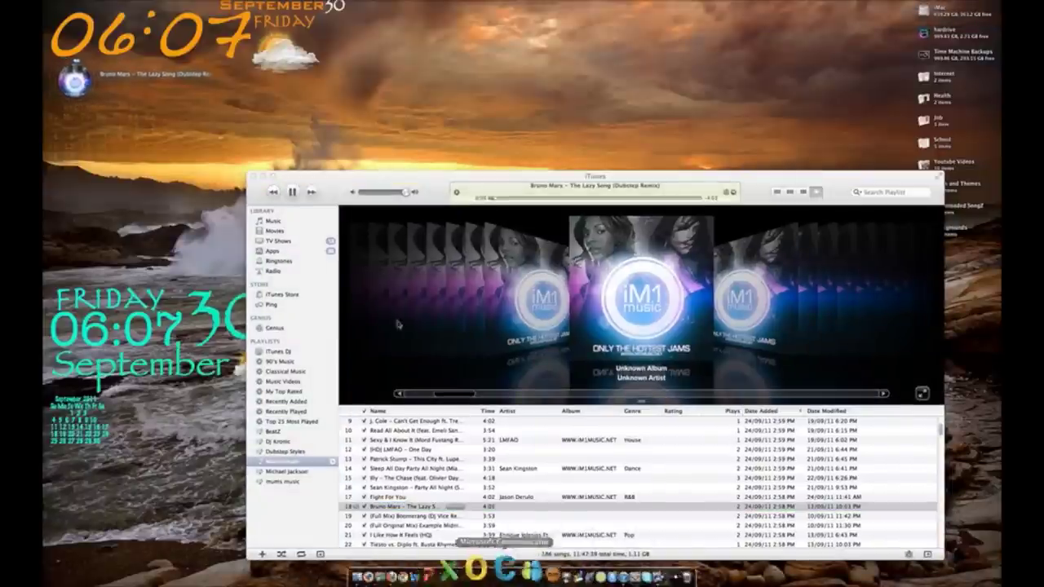
- Pause the playing song and close the iTunes window
click(292, 194)
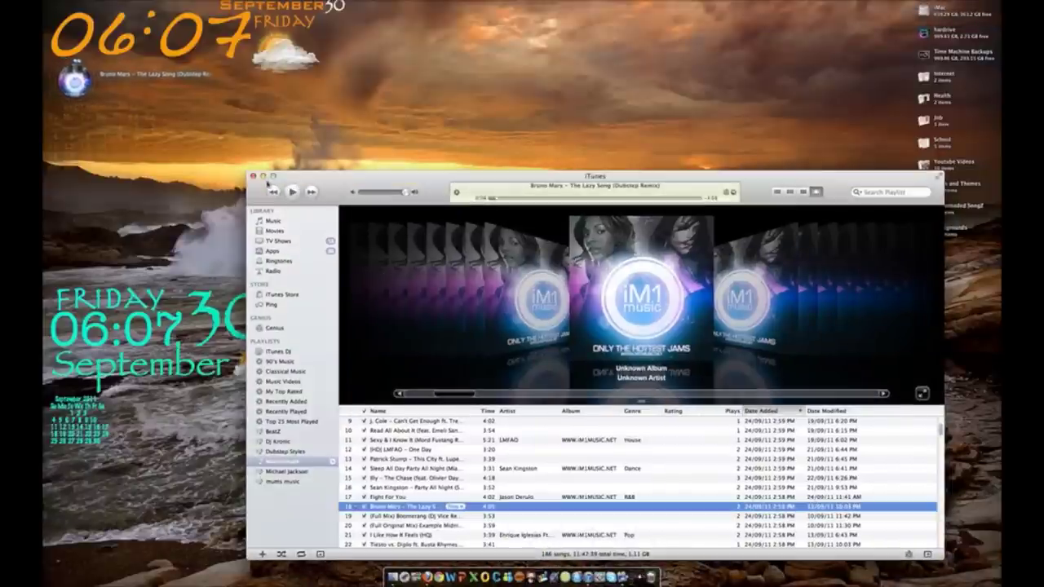
click(252, 176)
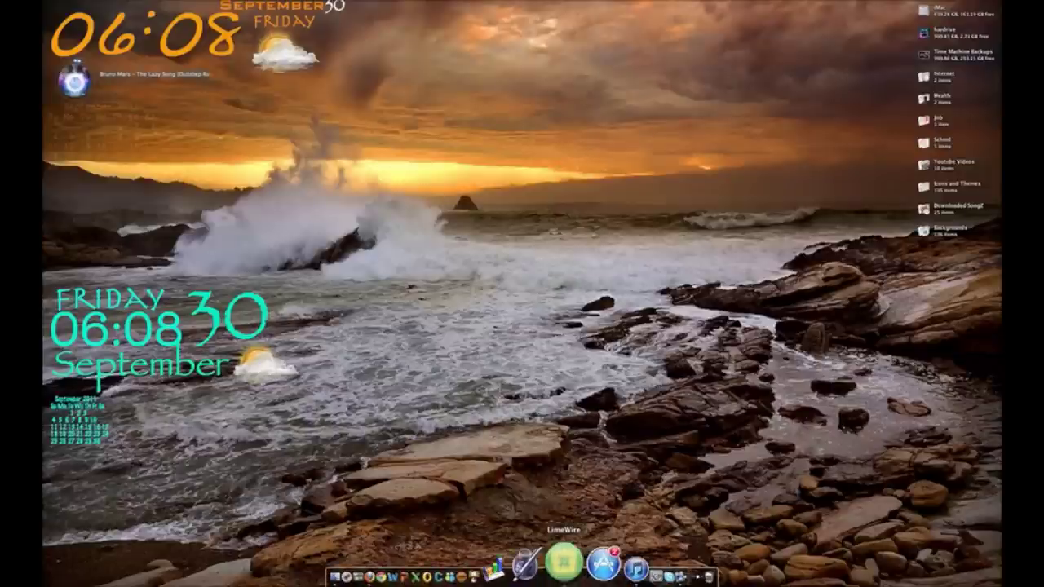
right_click(644, 561)
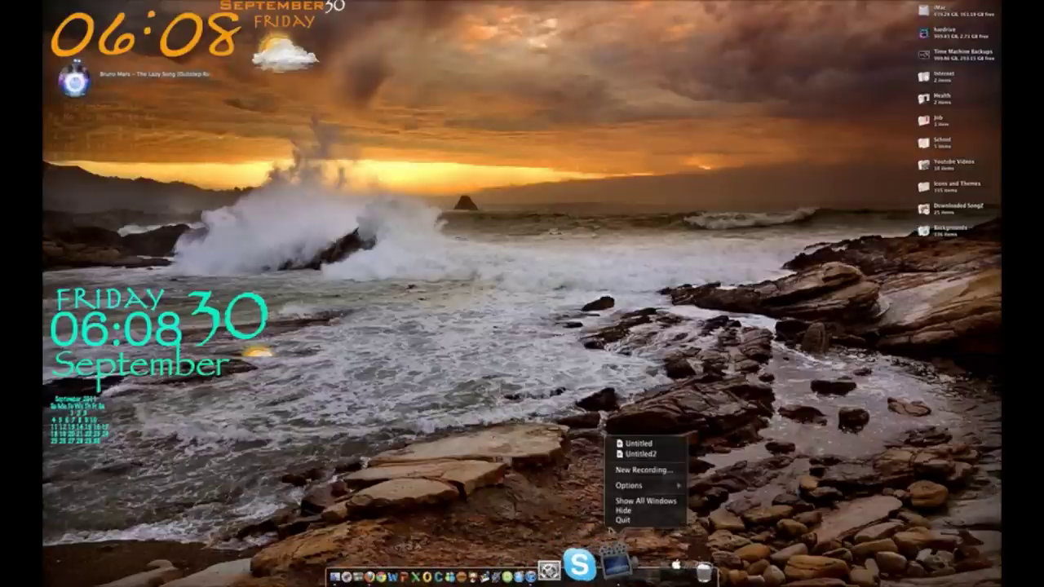
click(624, 522)
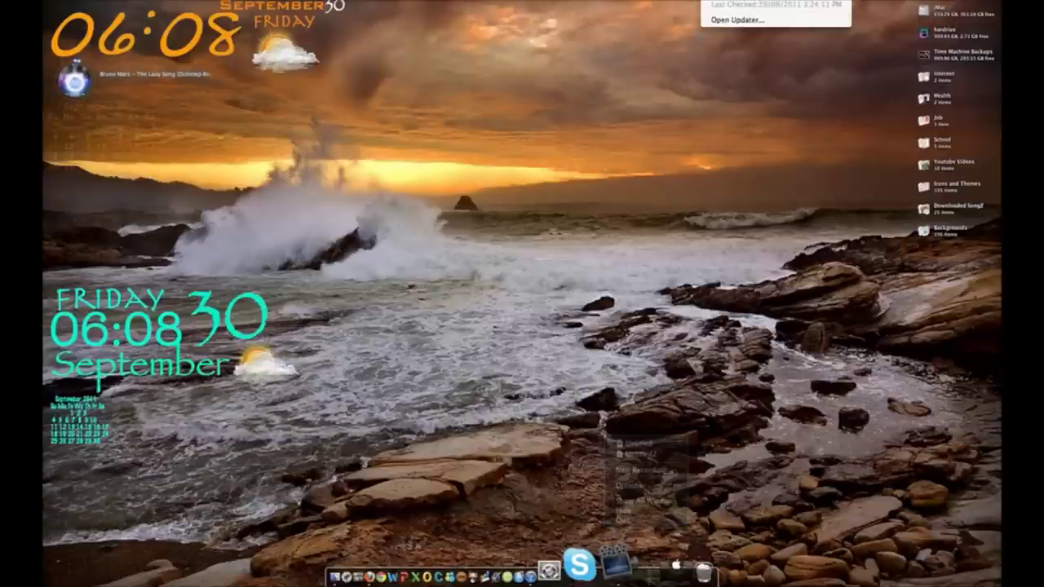
click(683, 2)
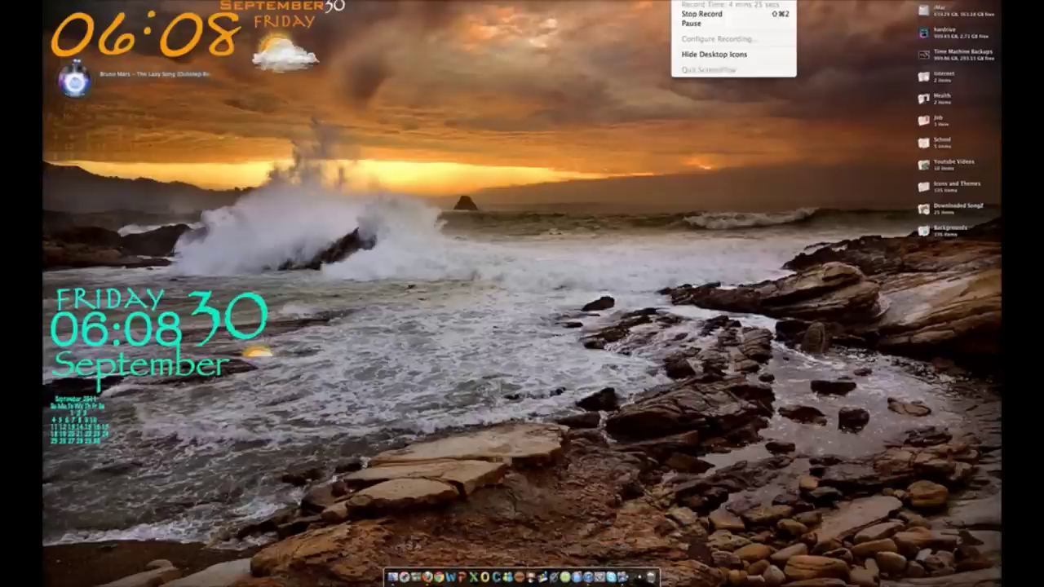